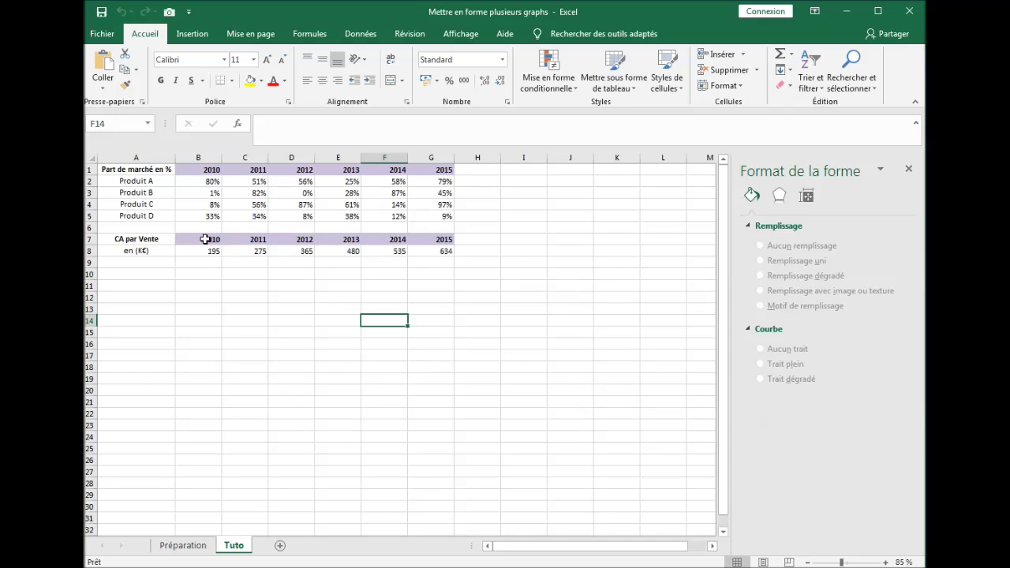
Insert an empty clustered 2D column chart with a blank cell selected, and place it below the data tables.
drag(201, 250, 442, 251)
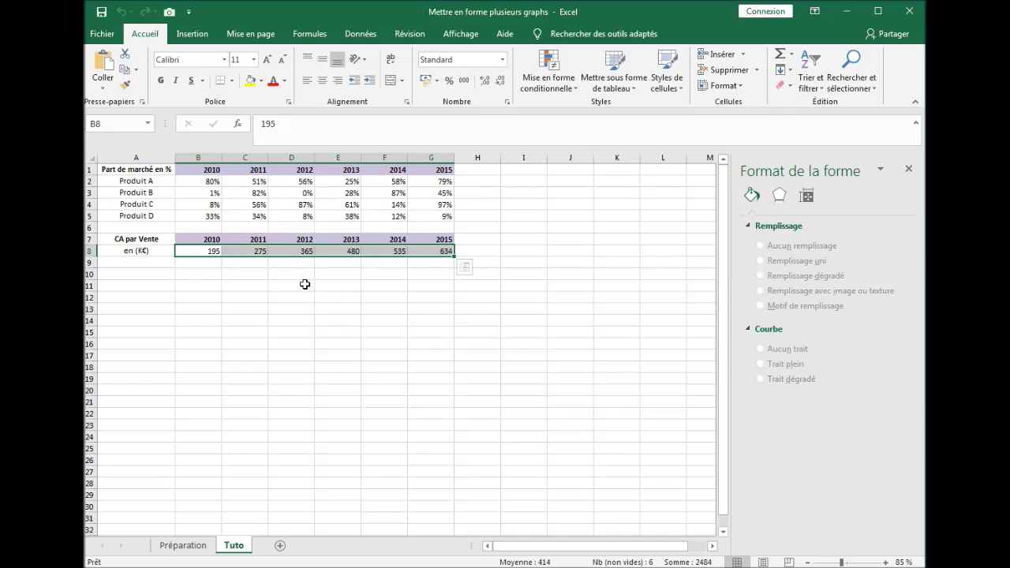
drag(212, 238, 440, 250)
click(192, 33)
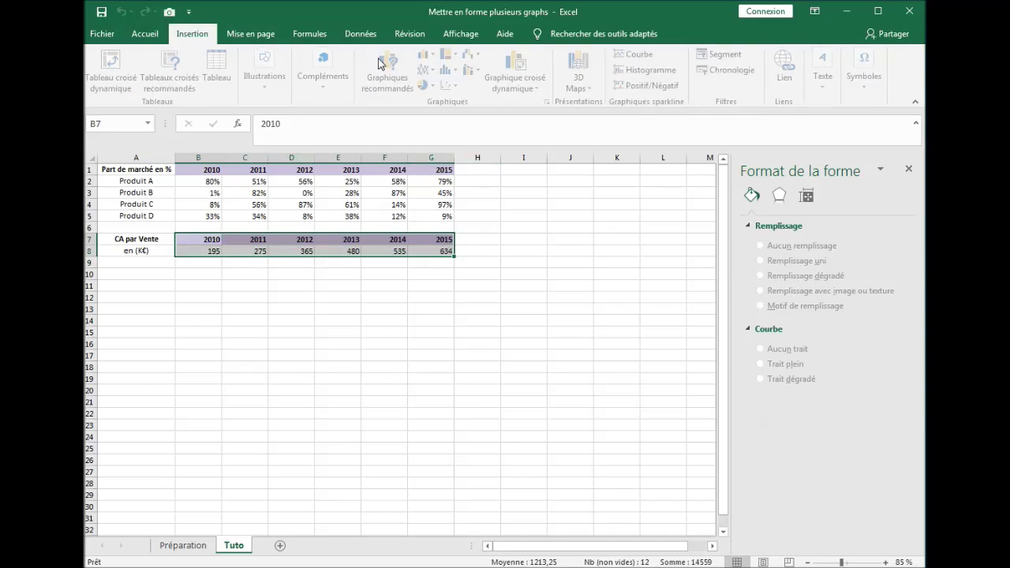
click(472, 345)
click(436, 55)
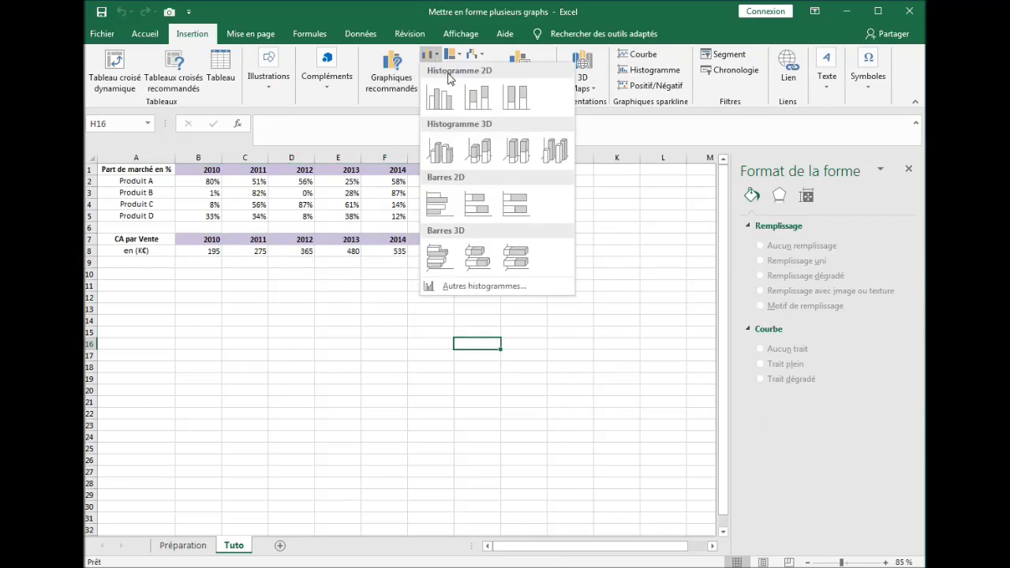
click(450, 90)
drag(458, 422, 343, 436)
Add a data series to the empty chart, using the sales revenue in Tuto!B8:G8 as its values.
right_click(339, 434)
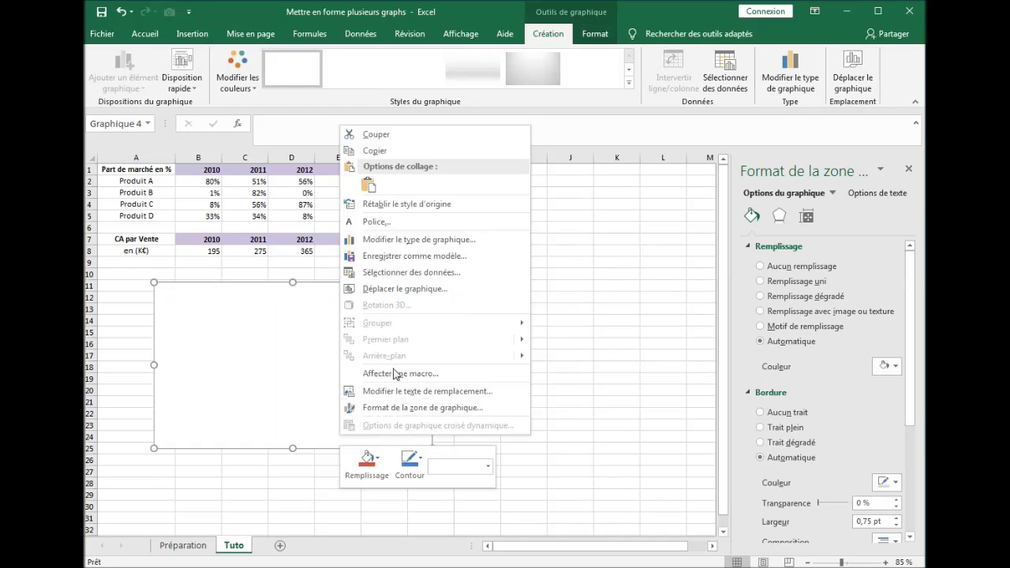
click(451, 274)
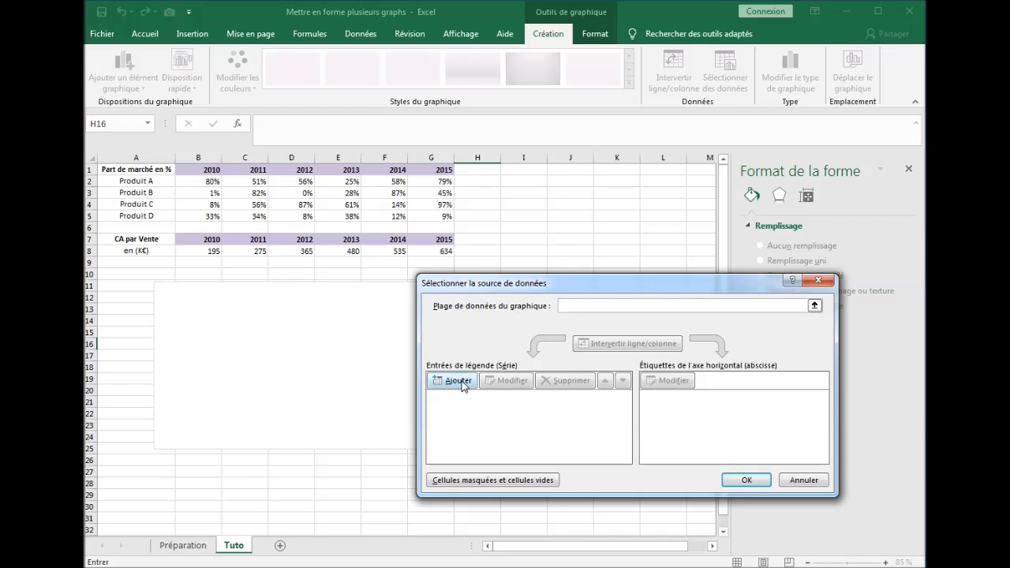
click(459, 382)
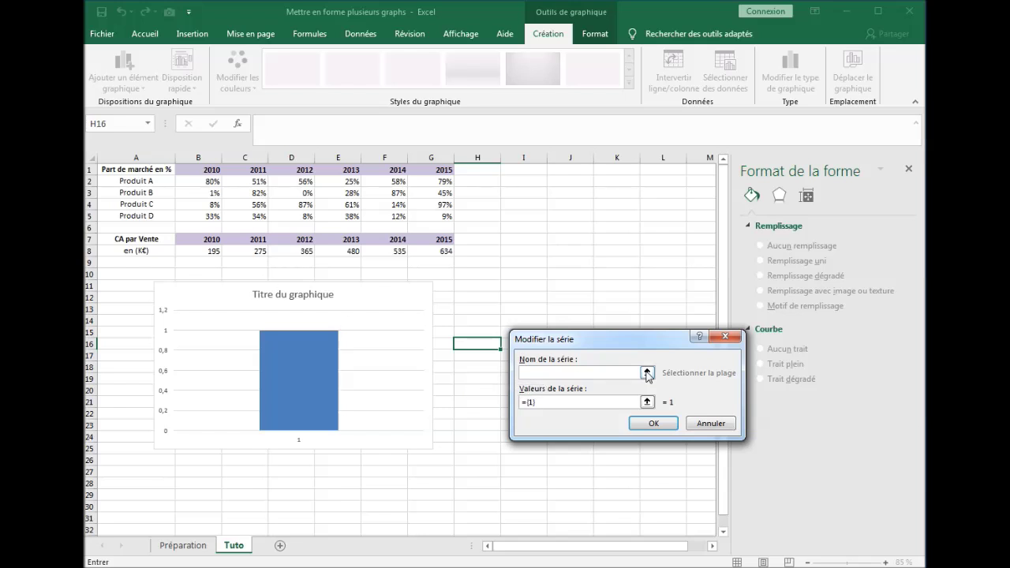
click(647, 402)
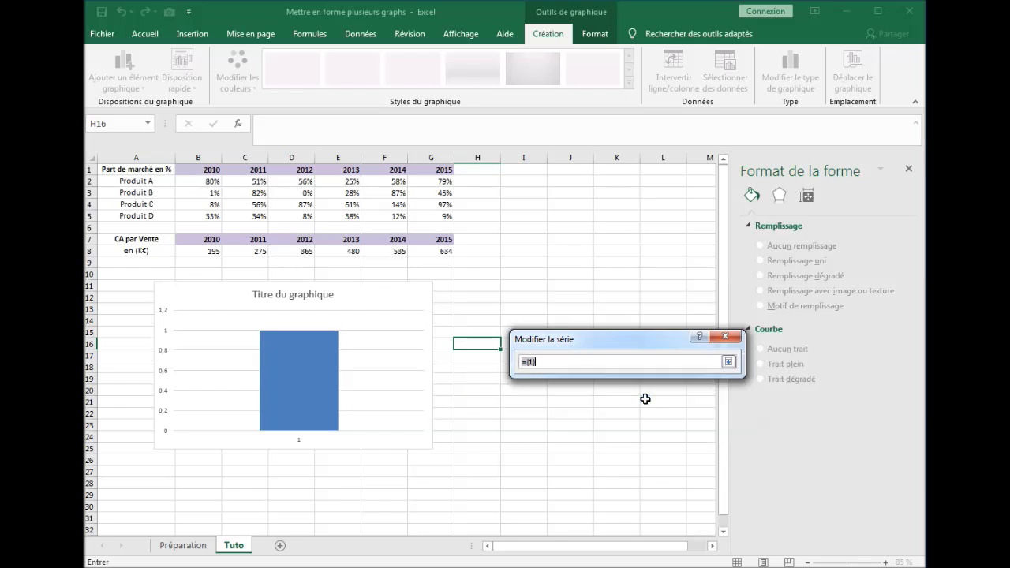
drag(205, 251, 447, 252)
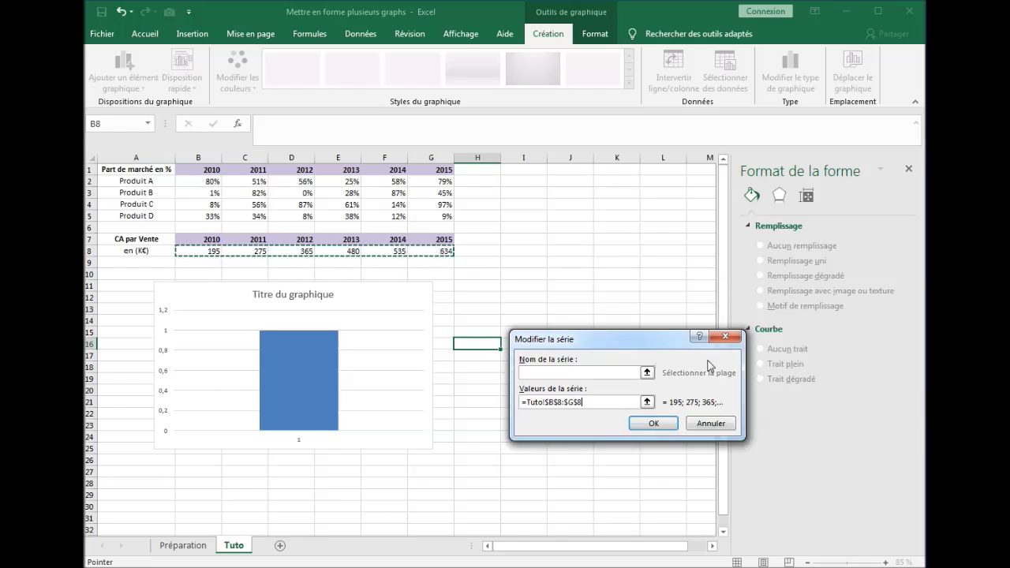
click(729, 362)
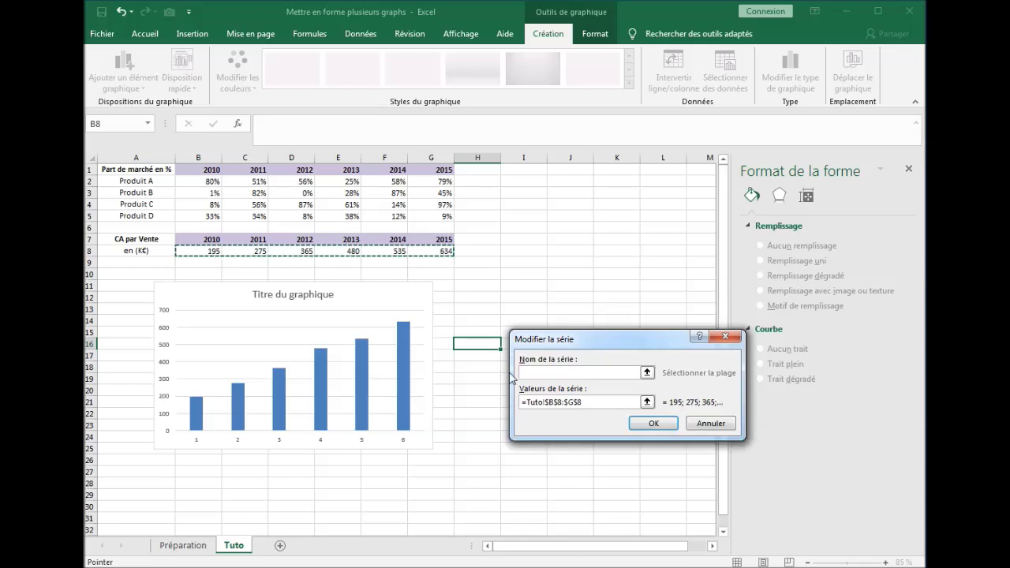
click(652, 424)
Set the chart's horizontal axis labels to the years in Tuto!B7:G7 and accept the data source.
click(672, 381)
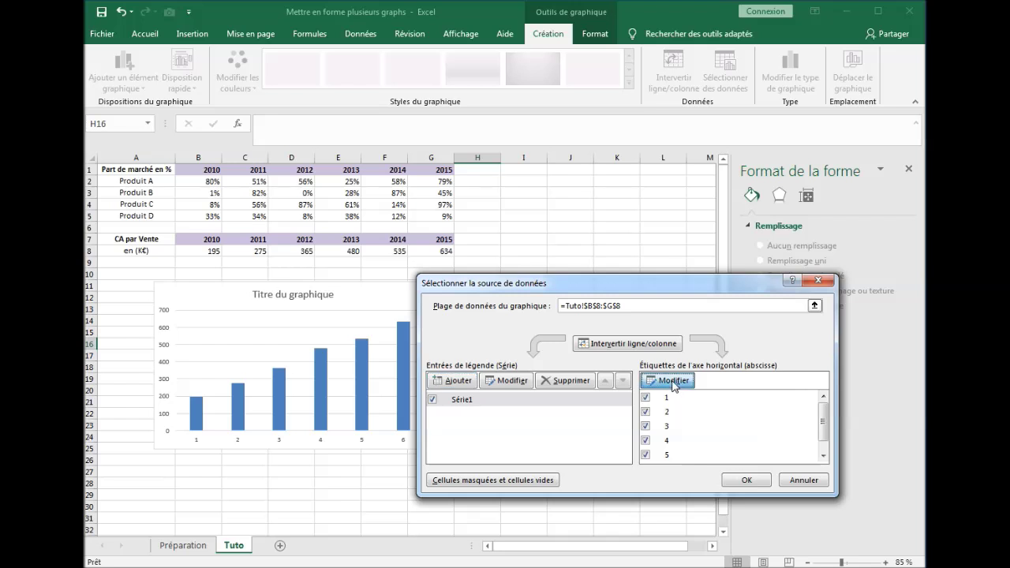
drag(203, 240, 447, 240)
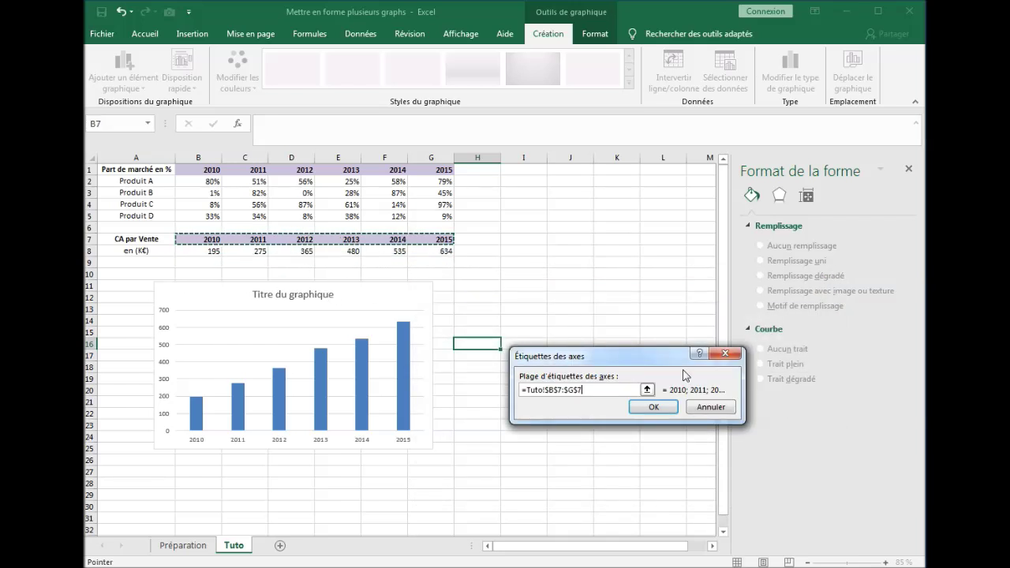
click(654, 407)
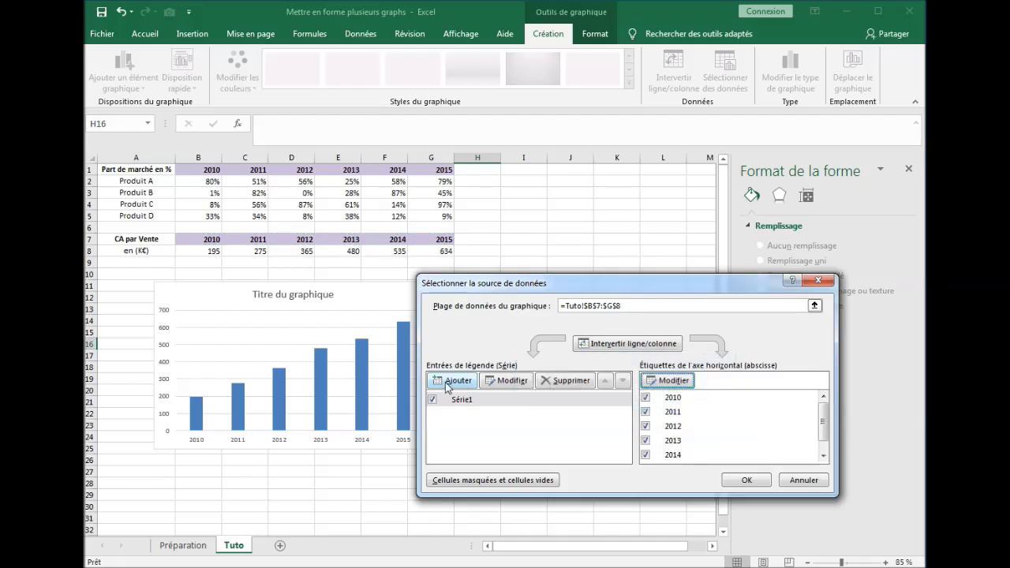
click(745, 481)
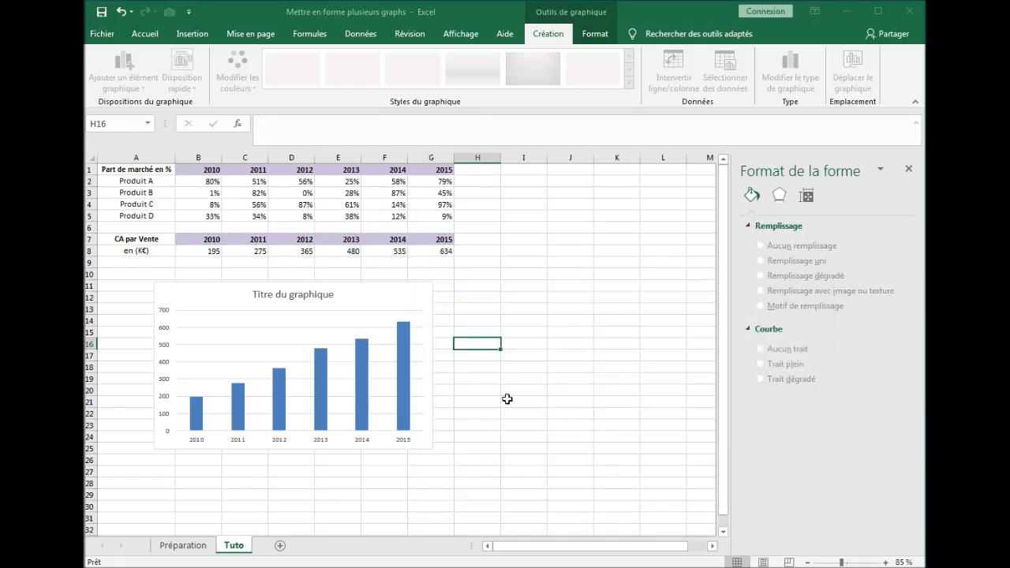
Move the chart under the tables and enlarge it to span about columns A to K and rows 10 to 27.
drag(422, 448, 372, 443)
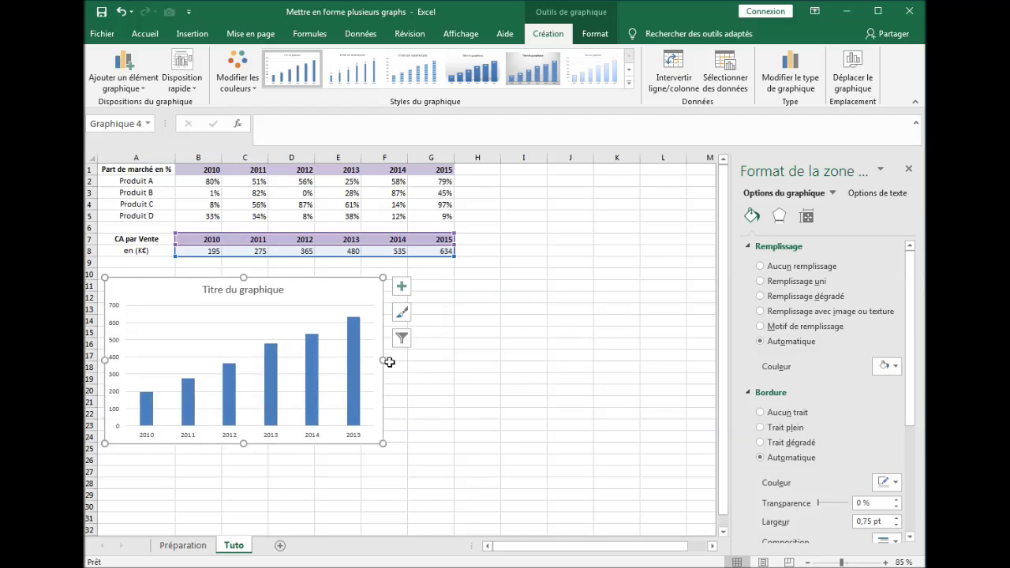
drag(387, 360, 607, 389)
drag(364, 443, 365, 479)
Increase the font size of the chart's horizontal axis year labels to 12.
click(342, 469)
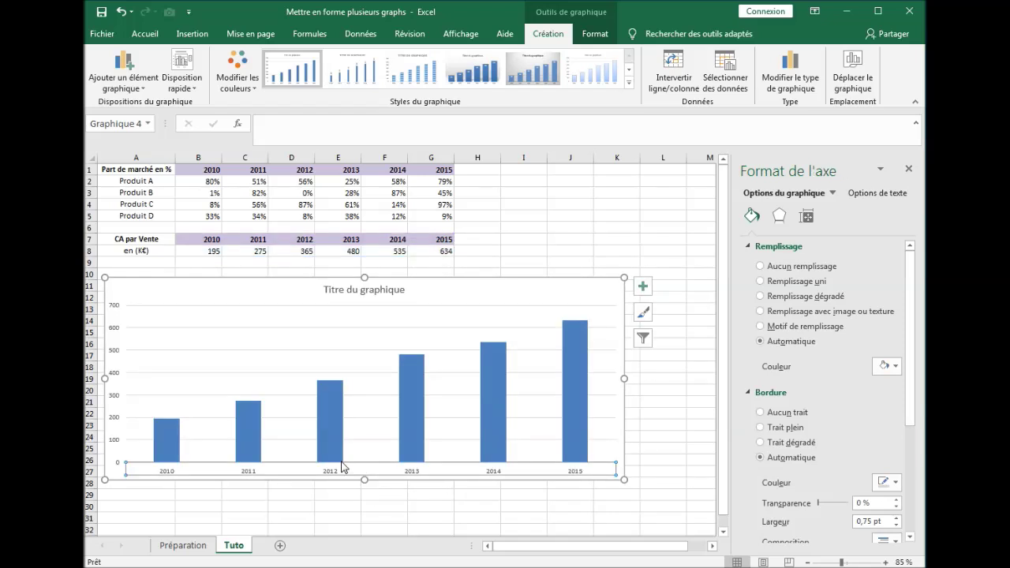
click(145, 33)
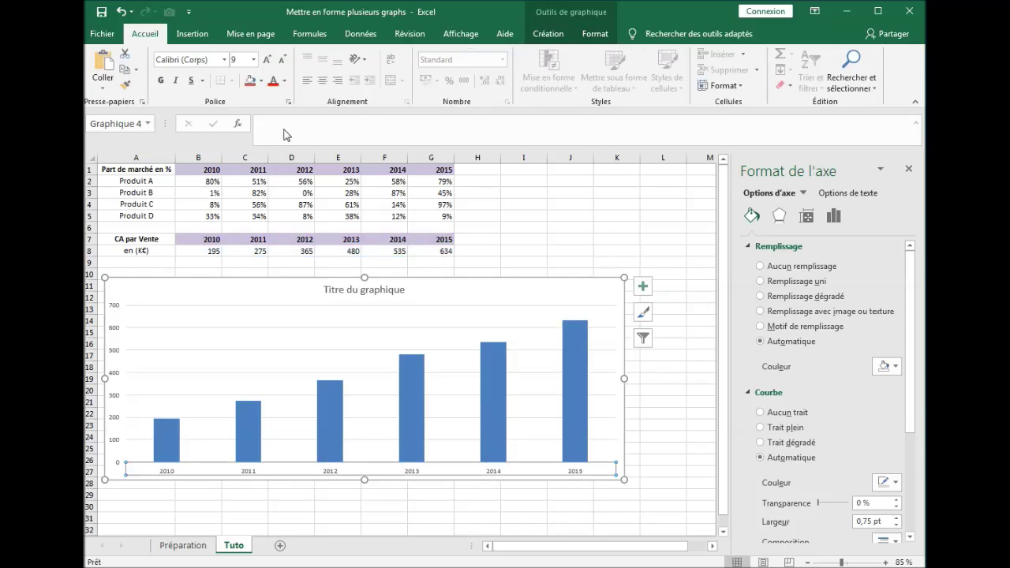
click(268, 60)
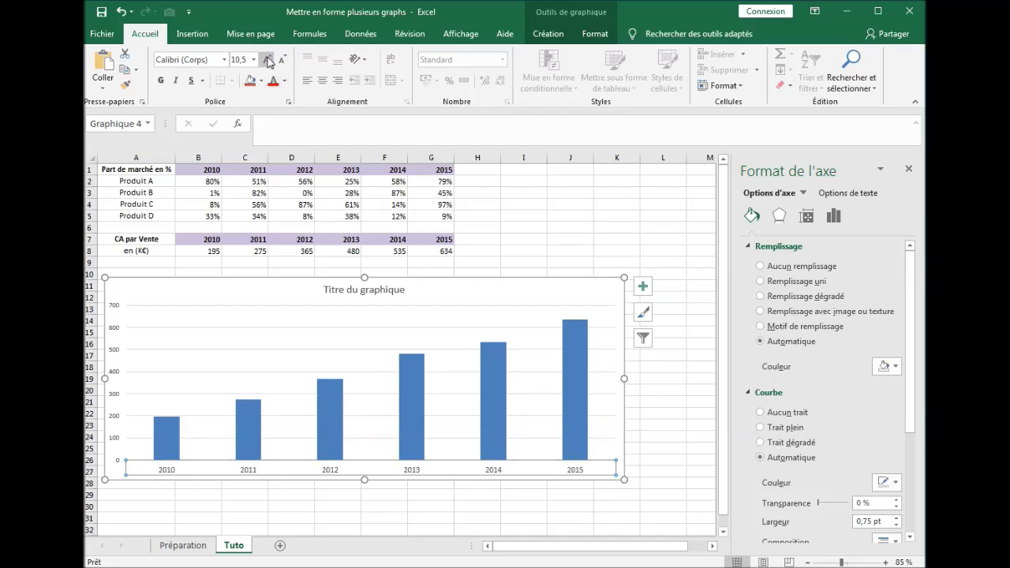
click(268, 60)
click(268, 60)
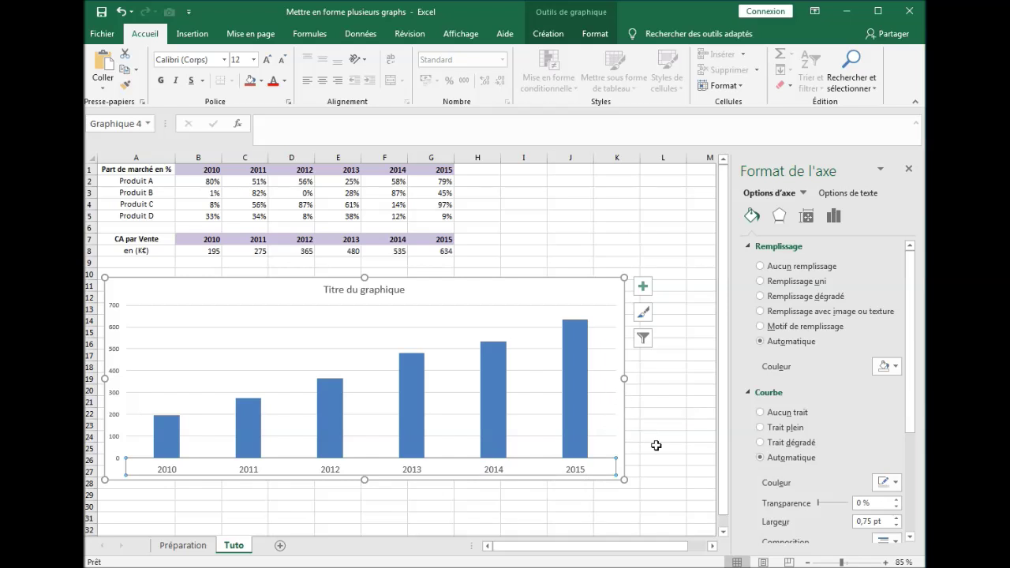
click(655, 436)
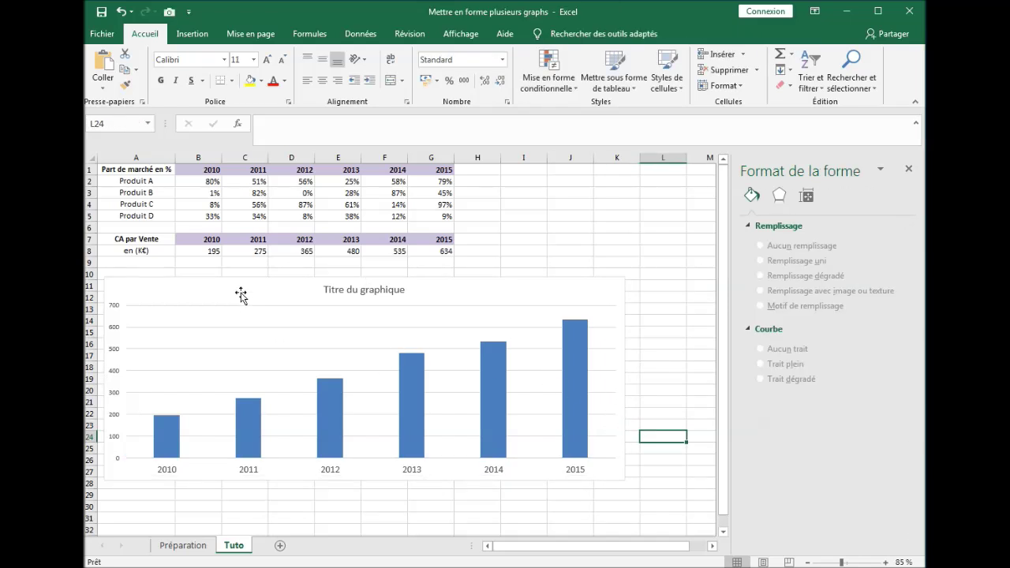
Delete the major horizontal gridlines from the chart's plot area.
click(233, 325)
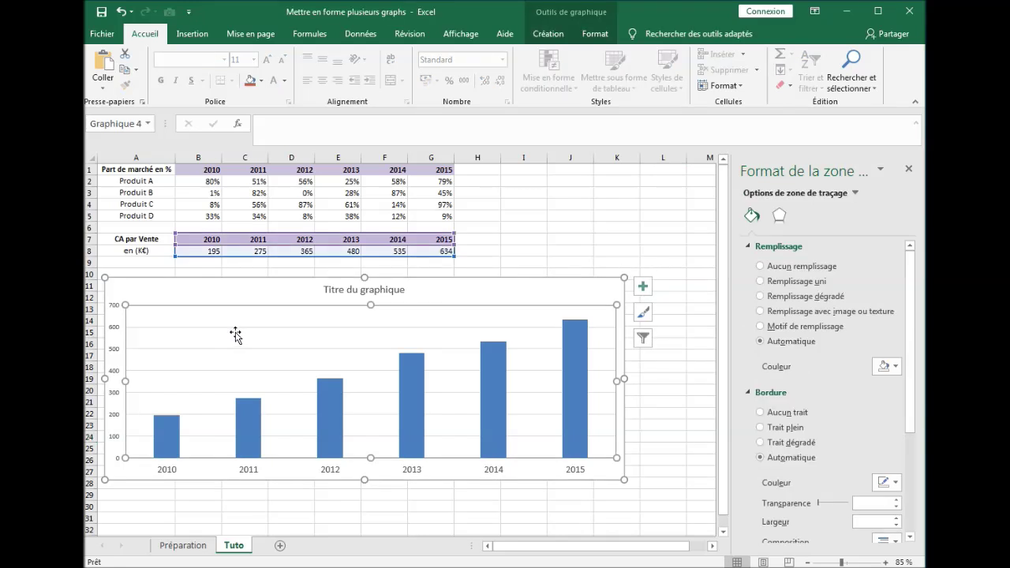
click(235, 327)
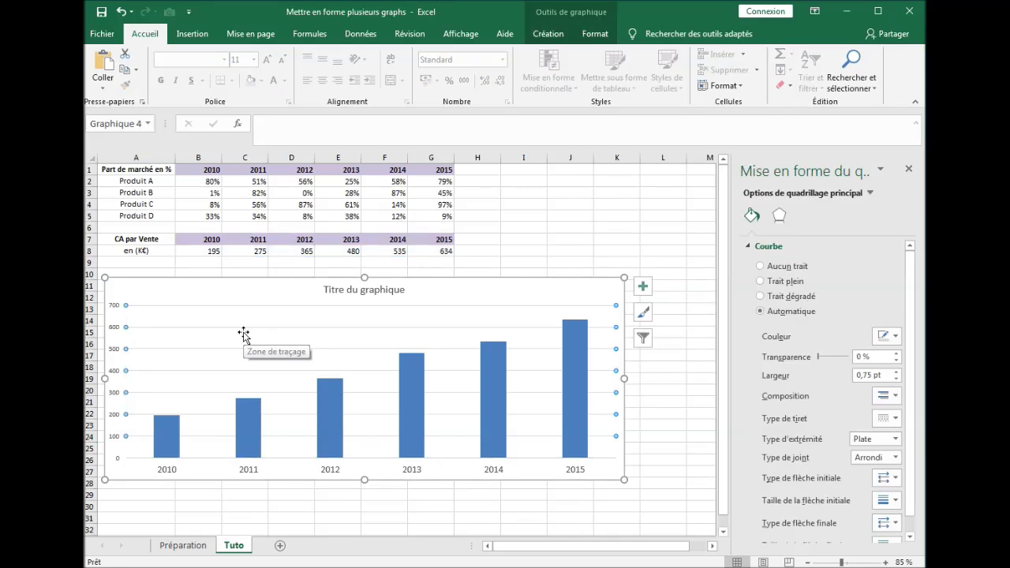
key(Delete)
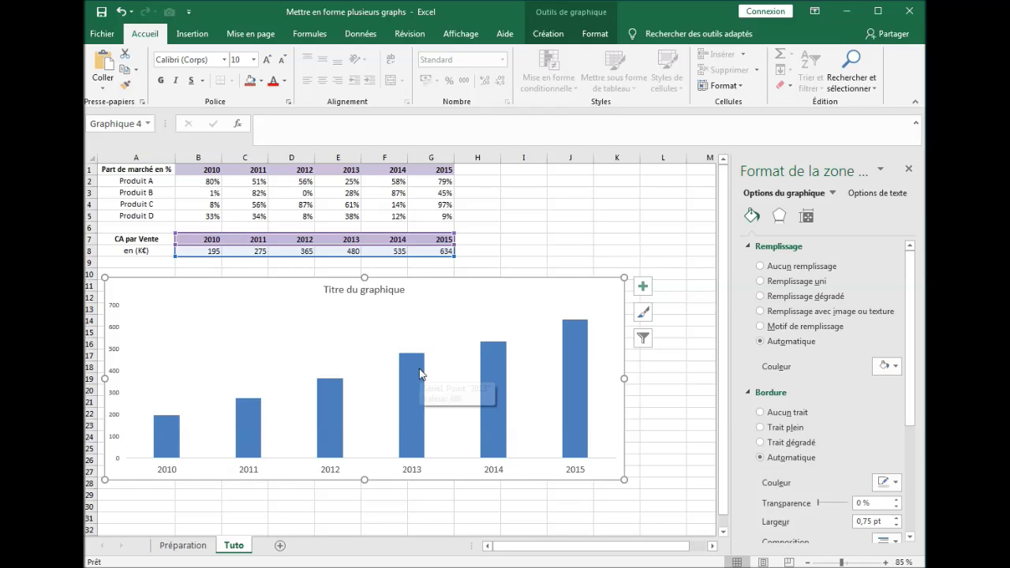
mouse_move(578, 335)
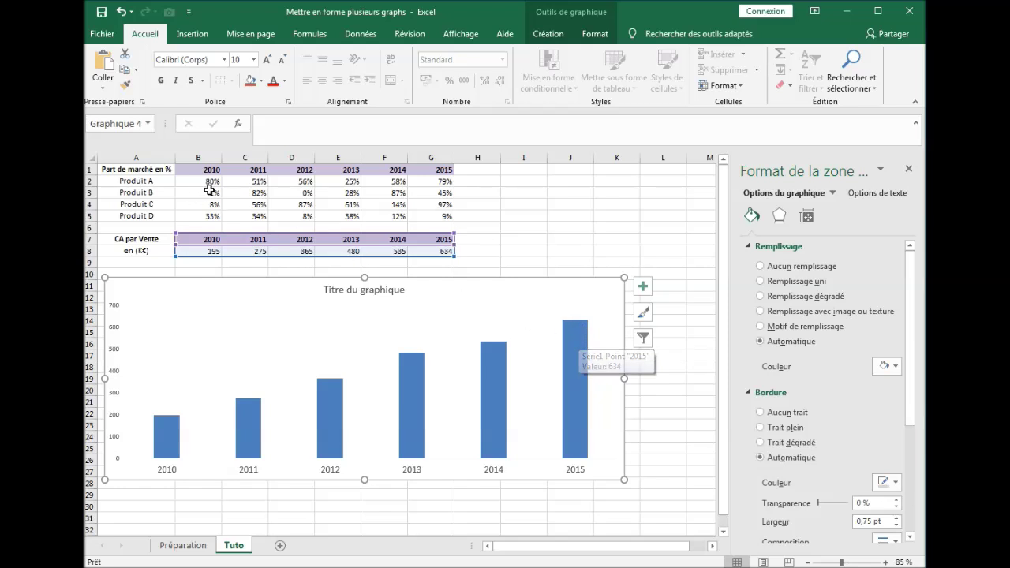
drag(208, 183, 444, 219)
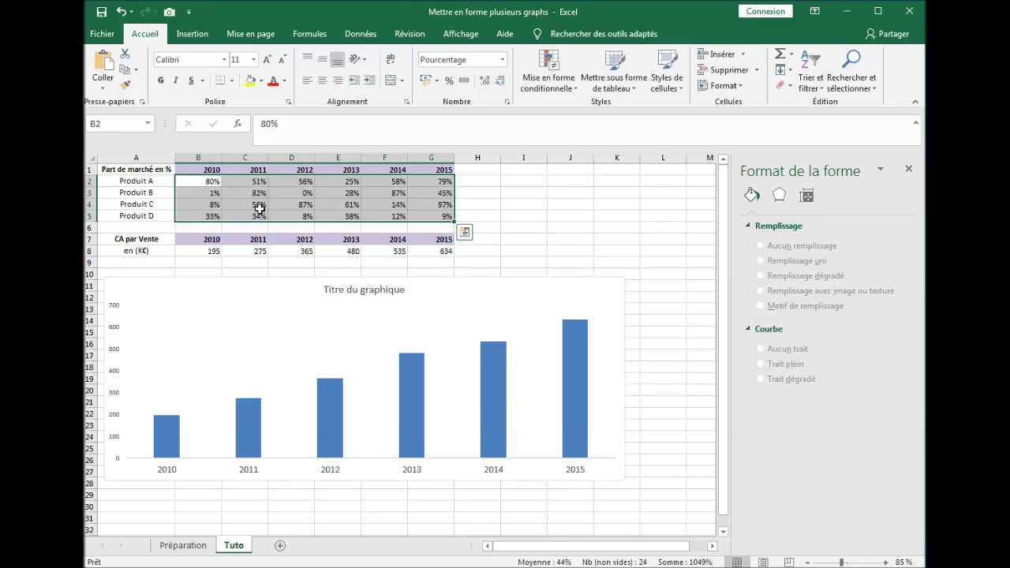
click(265, 322)
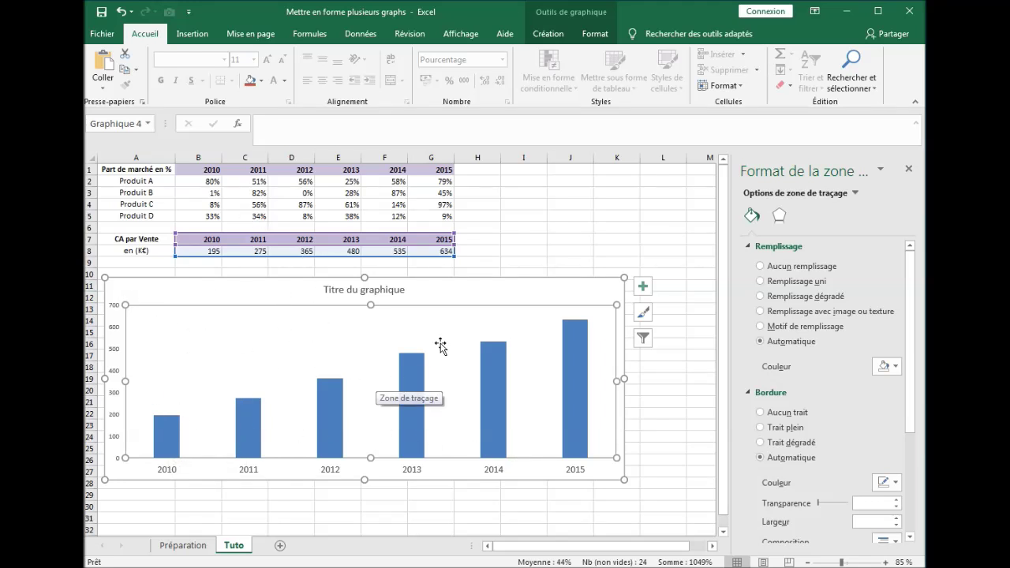
Set the maximum bound of the chart's vertical axis to 1 in the axis formatting options.
click(117, 351)
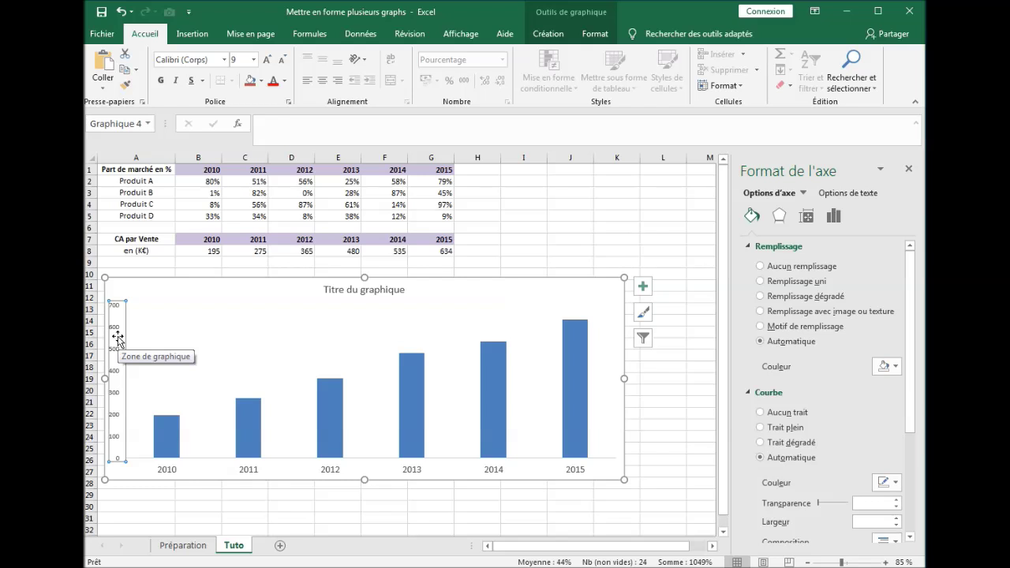
click(128, 333)
click(118, 328)
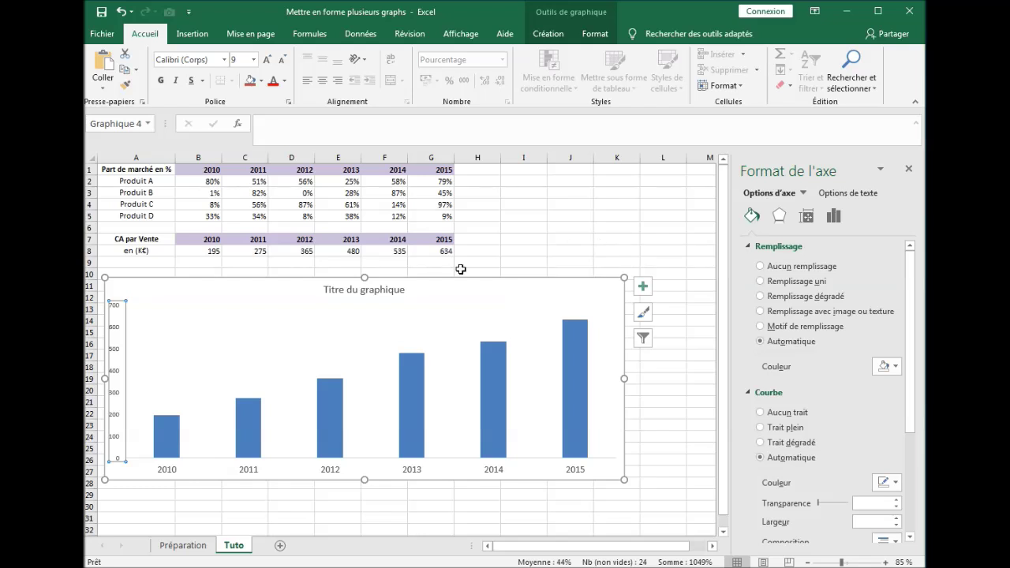
right_click(117, 330)
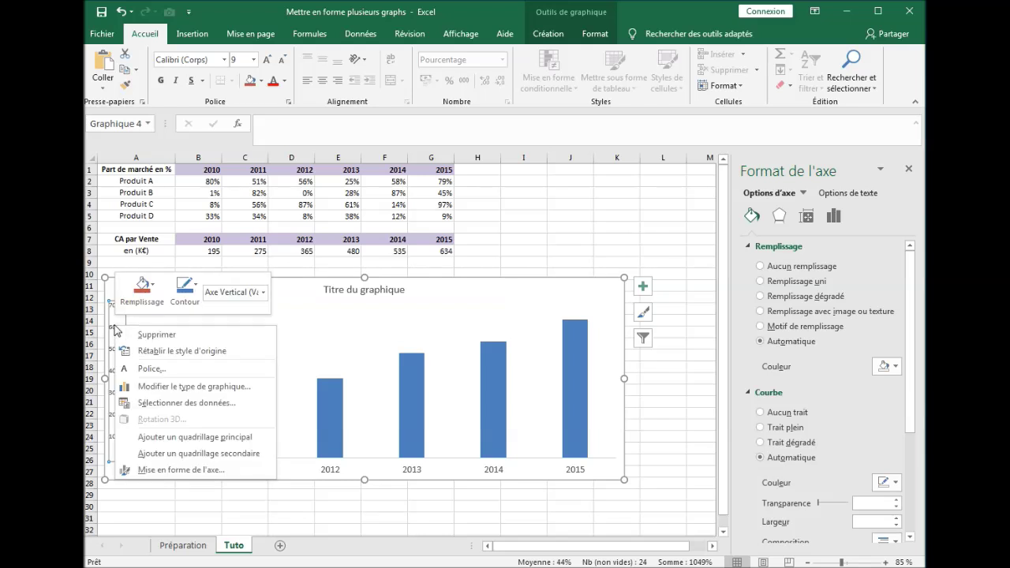
click(190, 470)
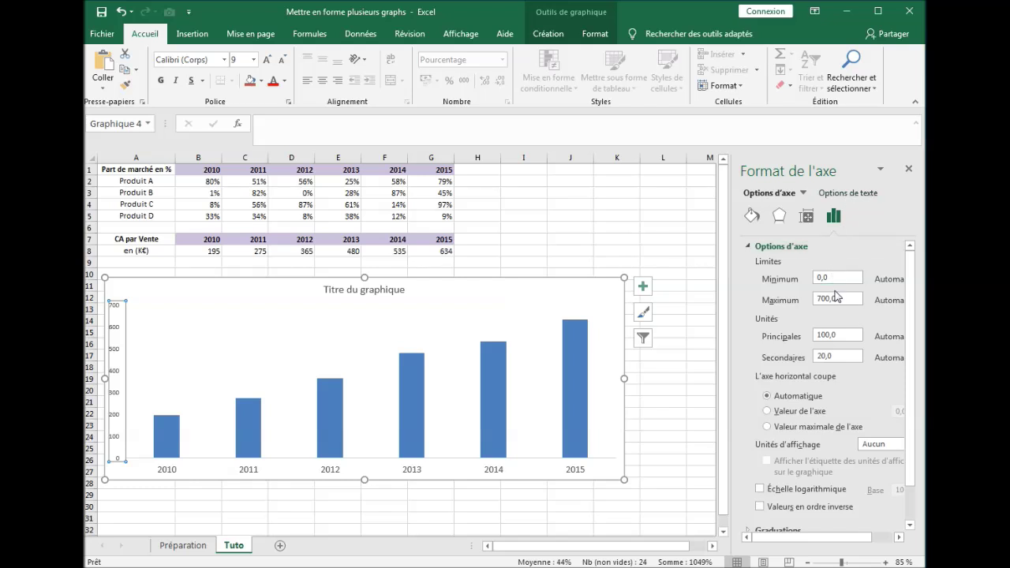
drag(841, 297, 815, 303)
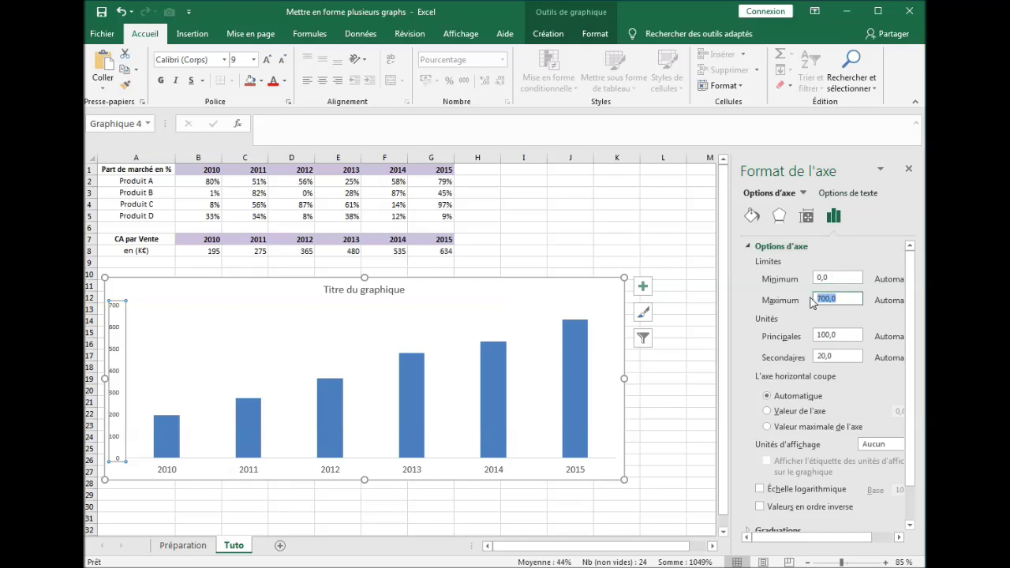
text(1)
key(Return)
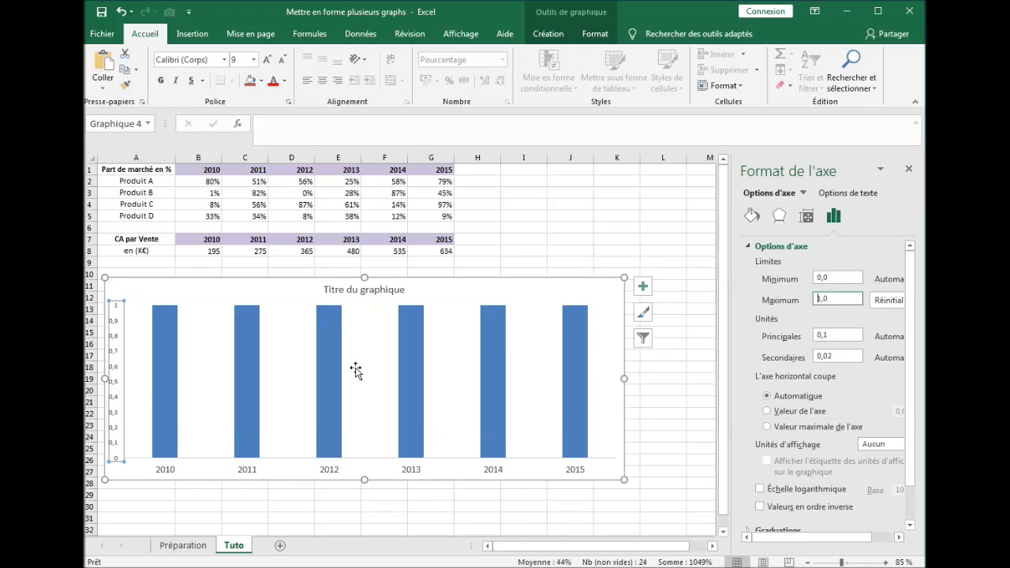
Add a data series to the chart, named from cell A2 (Produit A) with values from B2:G2.
click(212, 289)
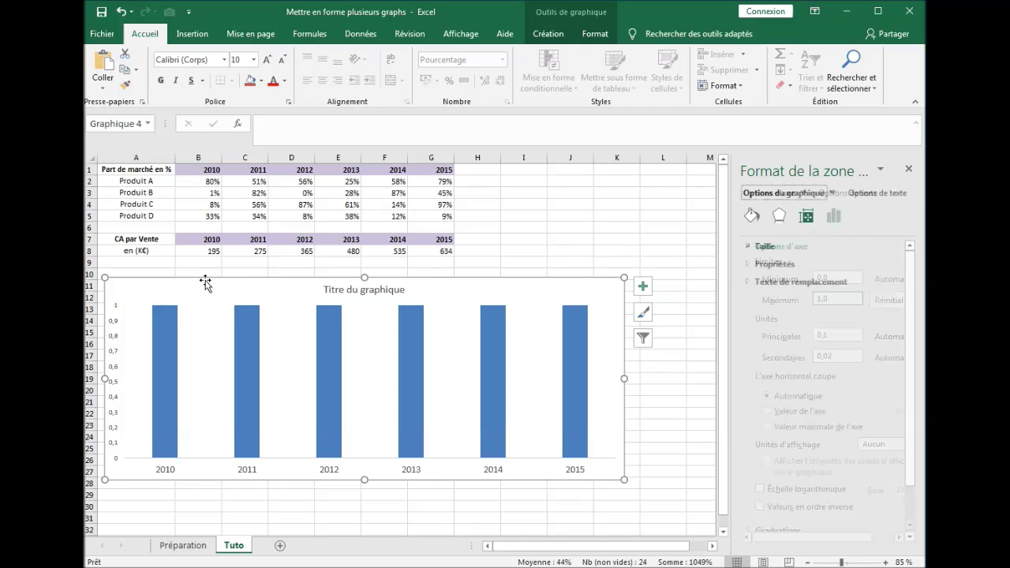
right_click(207, 289)
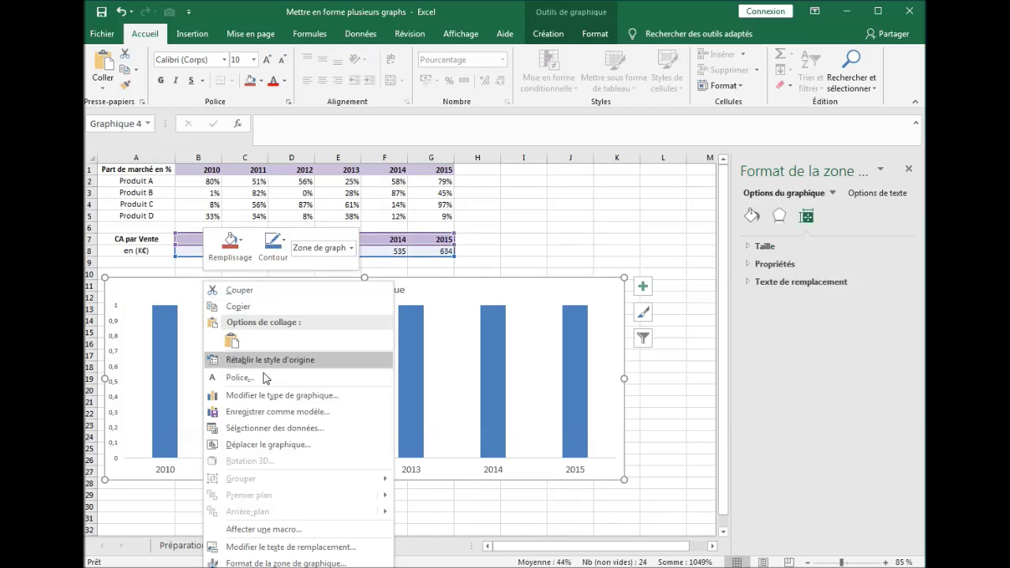
click(309, 430)
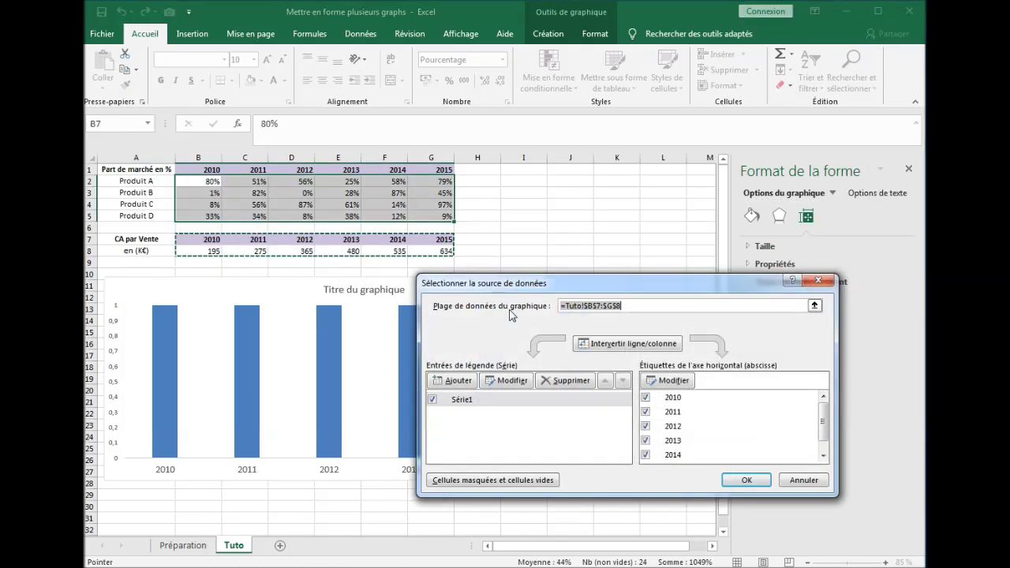
click(460, 382)
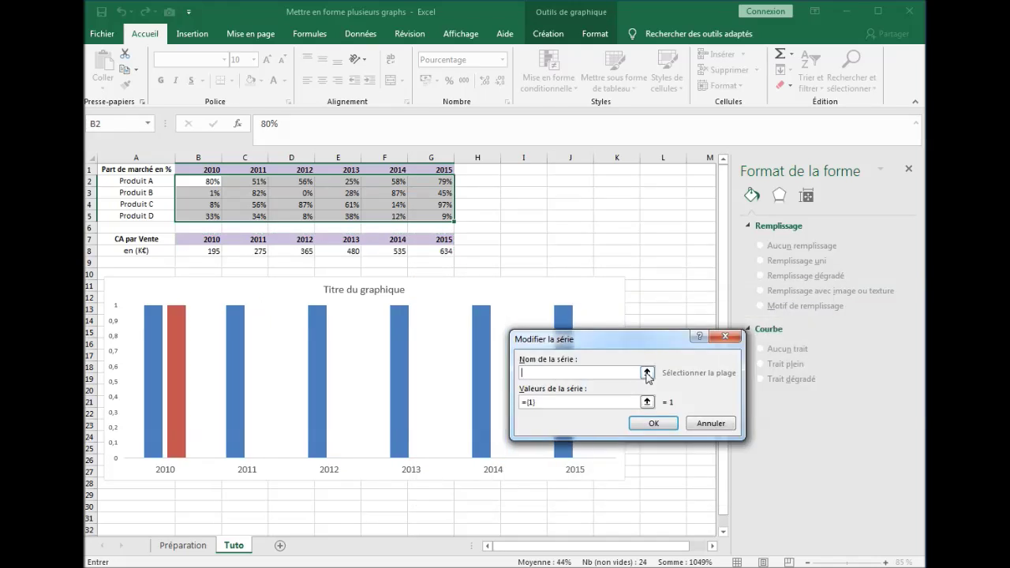
click(647, 373)
click(120, 178)
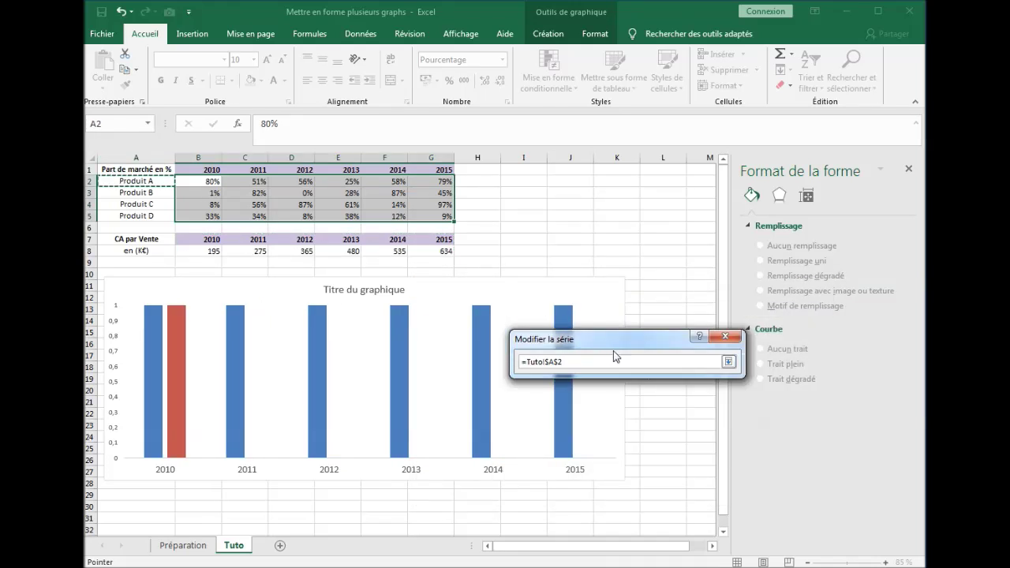
click(728, 360)
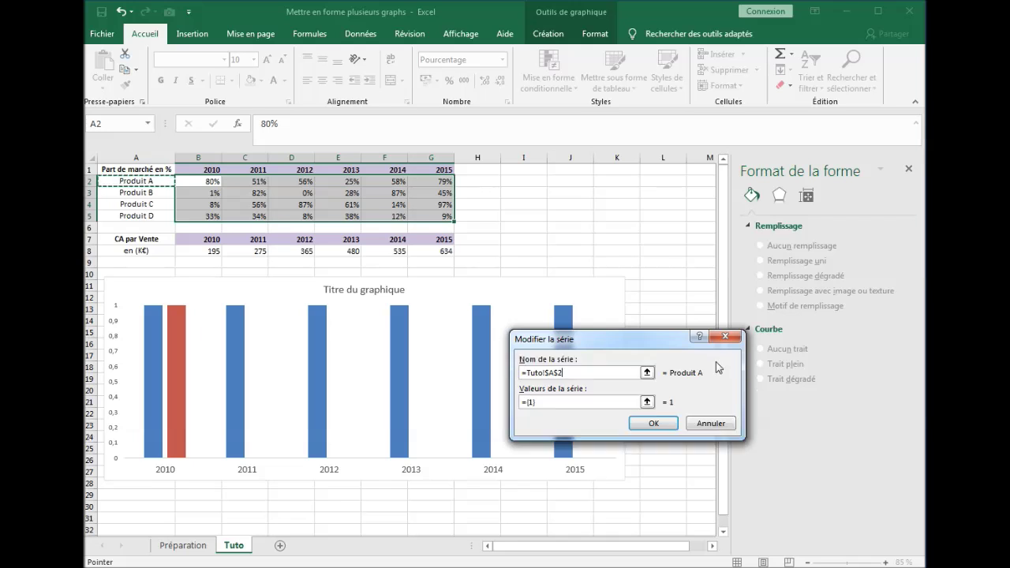
click(646, 404)
drag(209, 184, 442, 184)
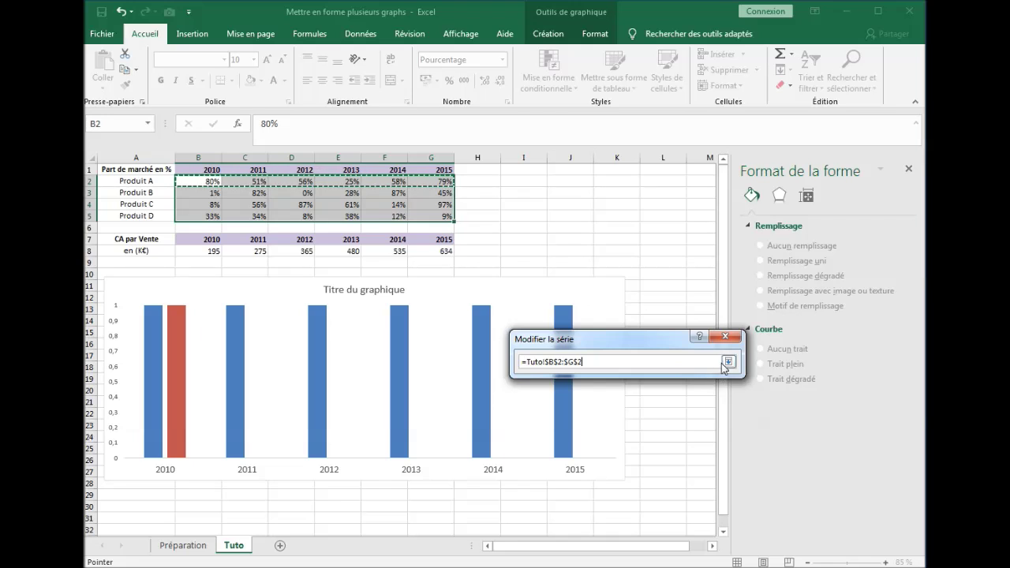
click(728, 361)
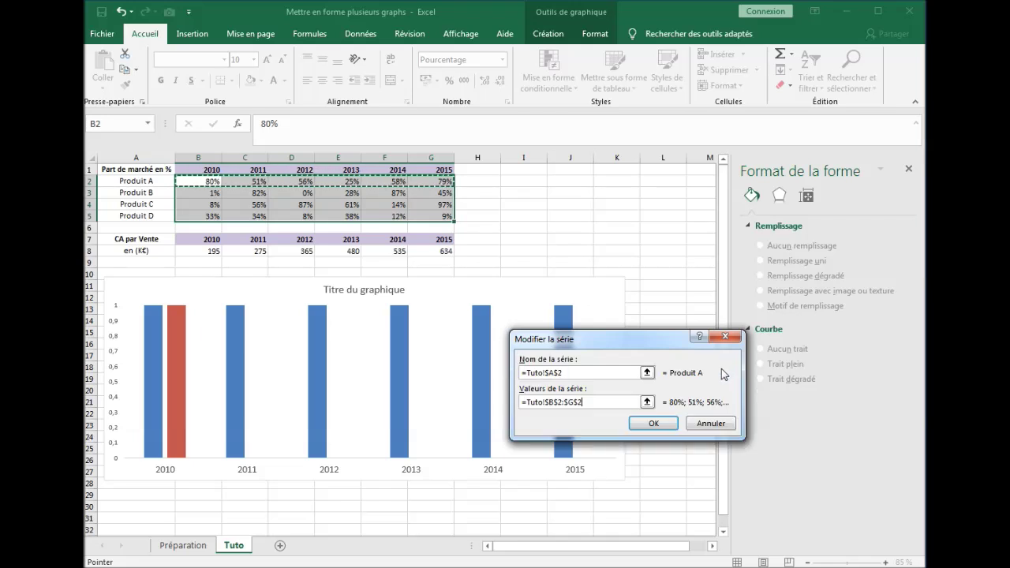
click(666, 425)
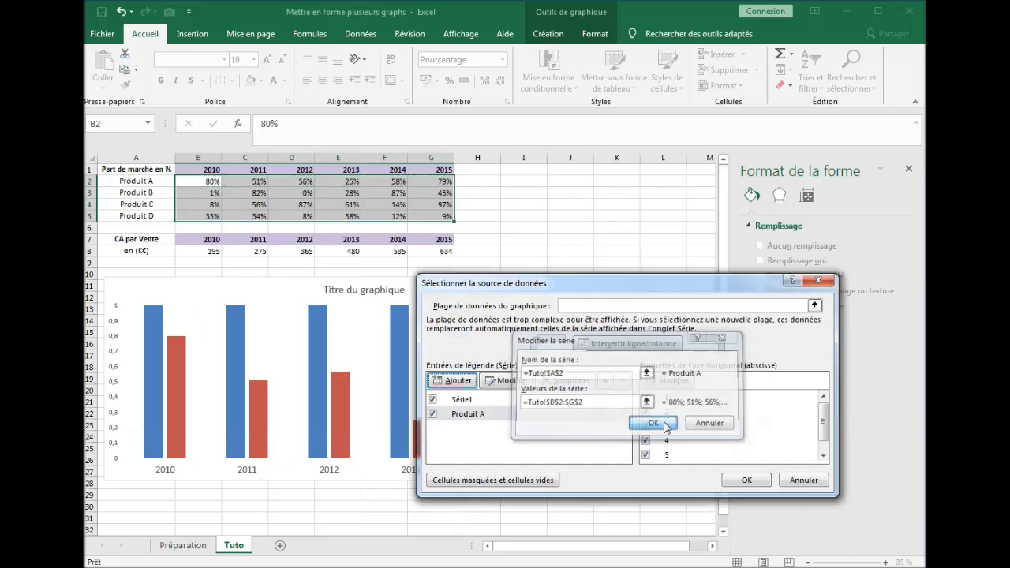
Start another chart data series and take its name from cell A3 (Produit B).
click(469, 382)
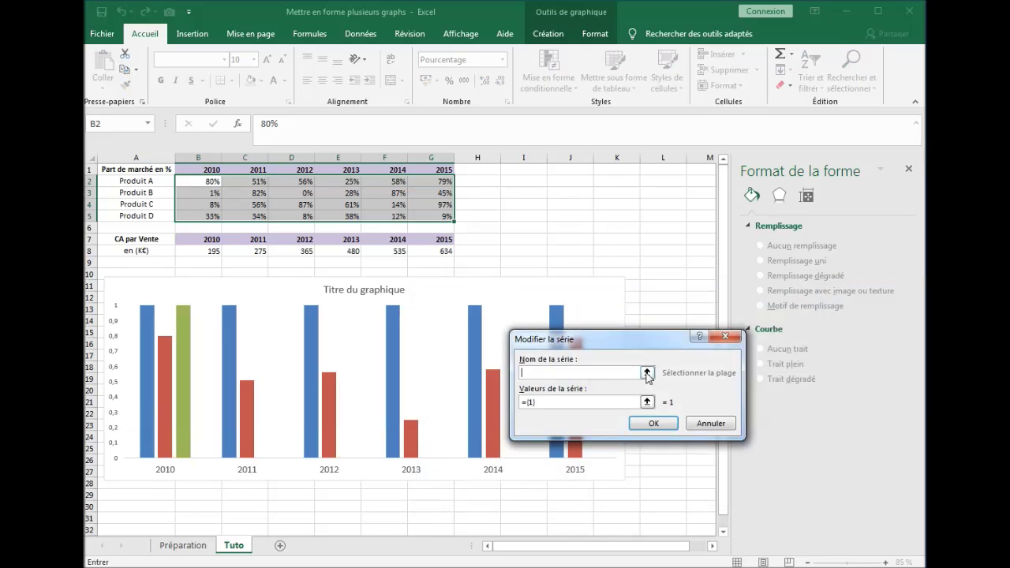
click(648, 373)
click(150, 193)
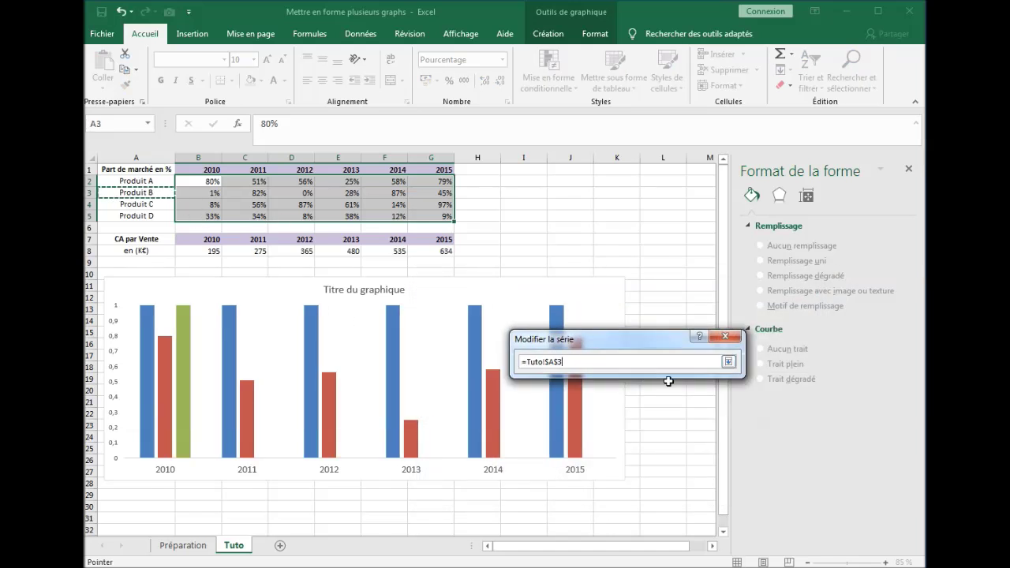
click(729, 362)
click(647, 402)
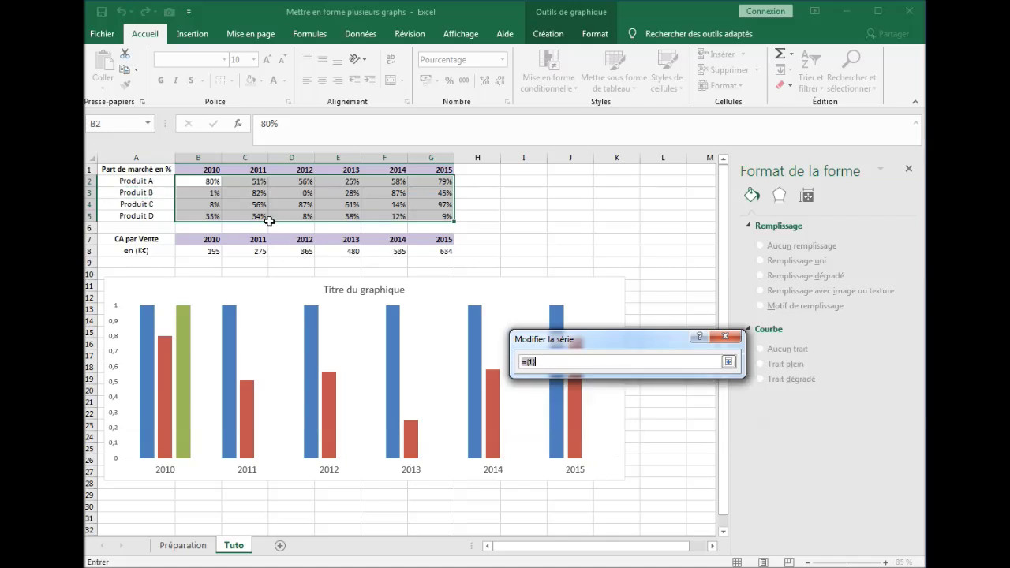
drag(214, 189, 431, 204)
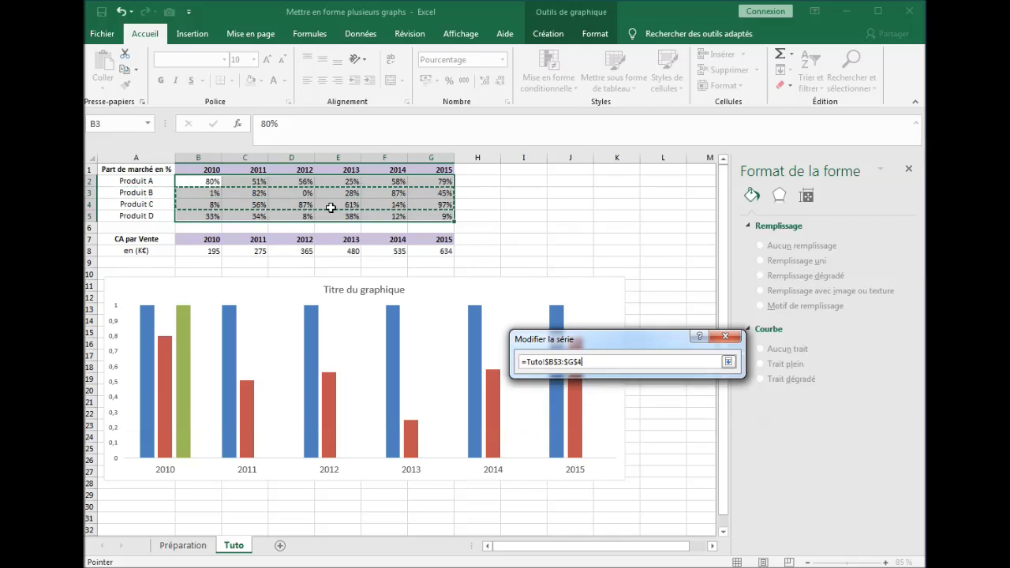
drag(584, 362, 512, 359)
key(BackSpace)
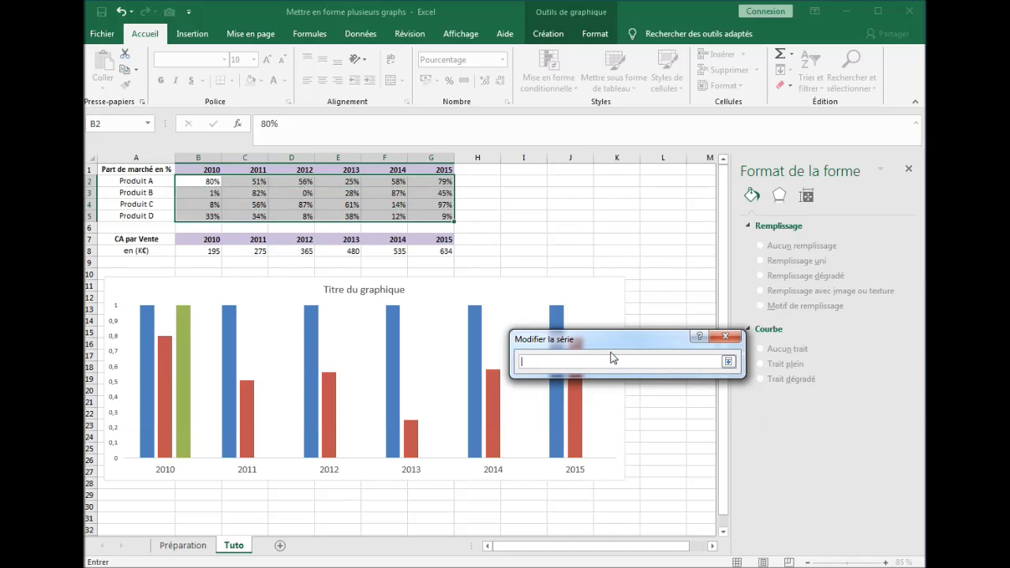
click(729, 362)
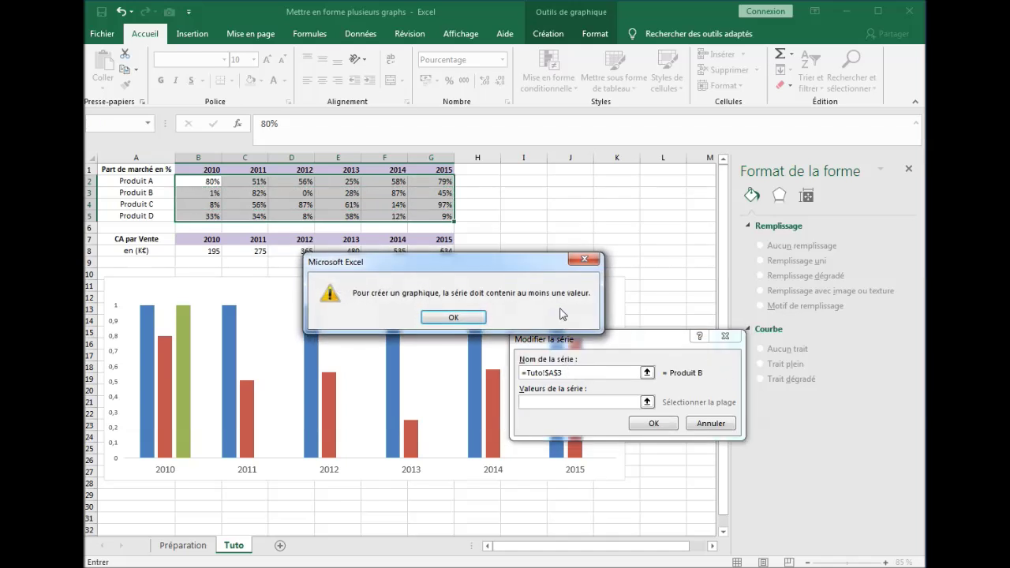
click(582, 259)
Set the values of the Produit B series to the range B3:G3 and add the series.
click(648, 403)
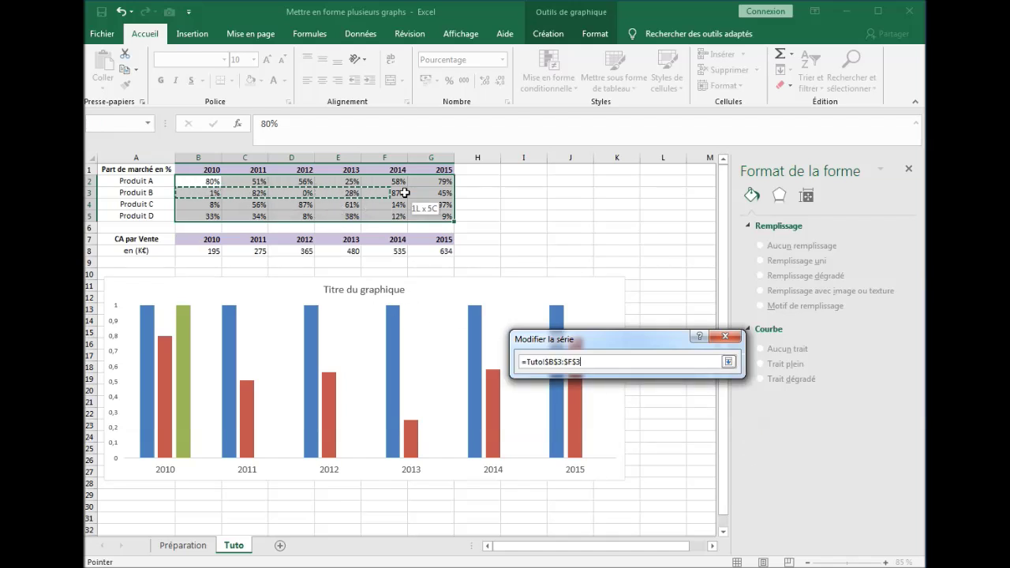
drag(424, 192, 427, 192)
click(729, 361)
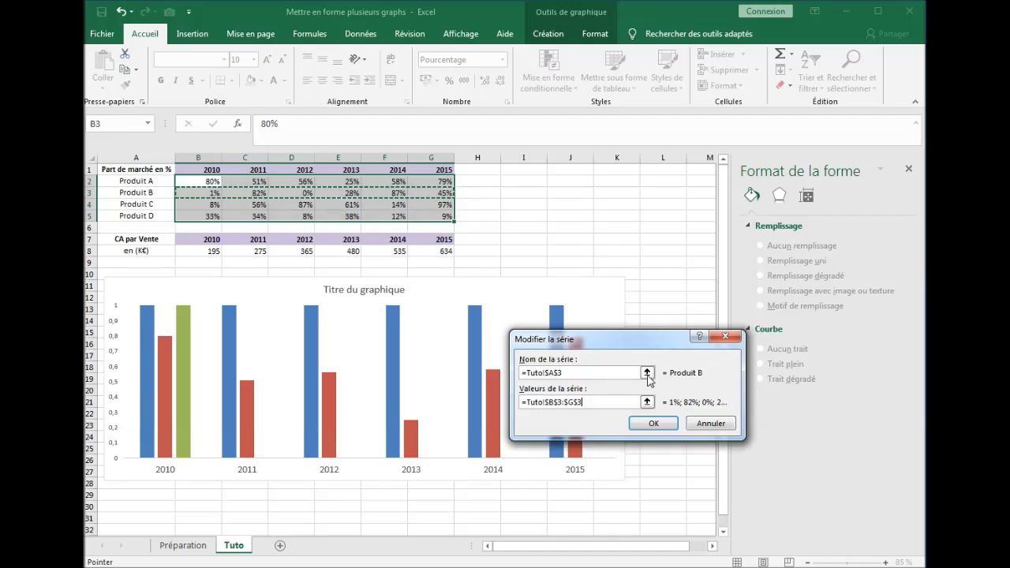
click(654, 424)
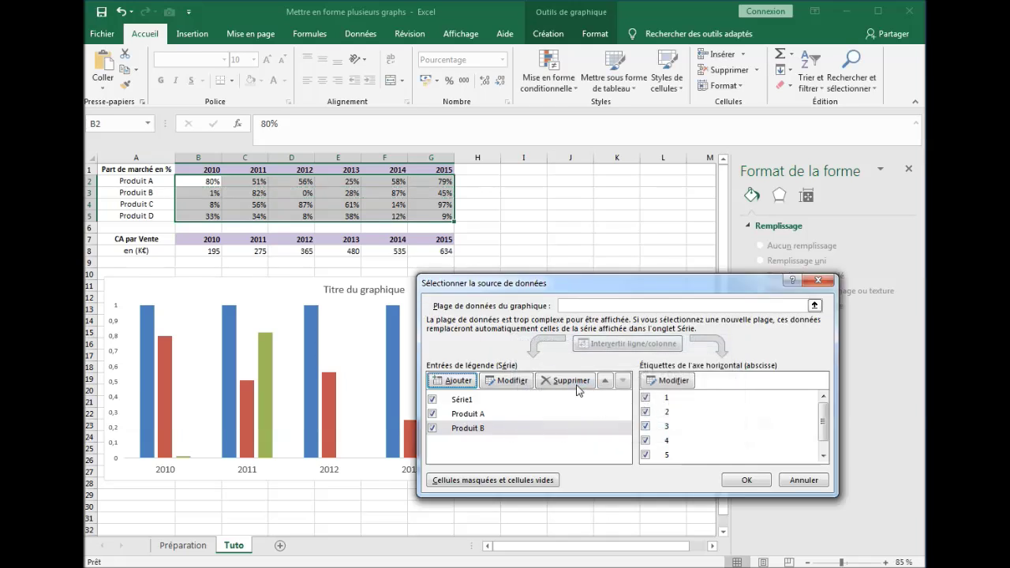
Add a data series with values from B4:G4 and its name taken from cell A4 (Produit C).
click(459, 381)
drag(189, 203, 447, 207)
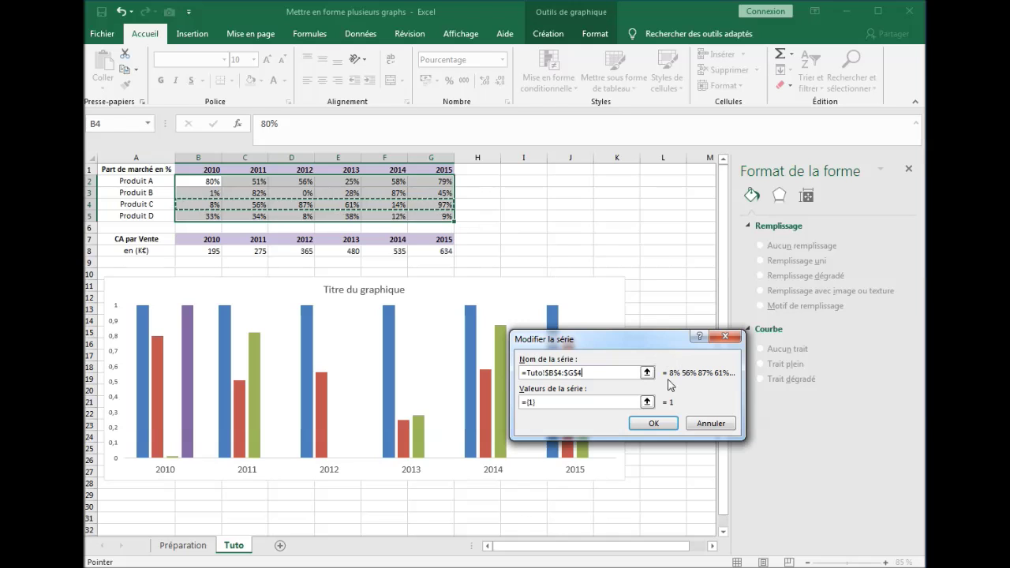
click(645, 401)
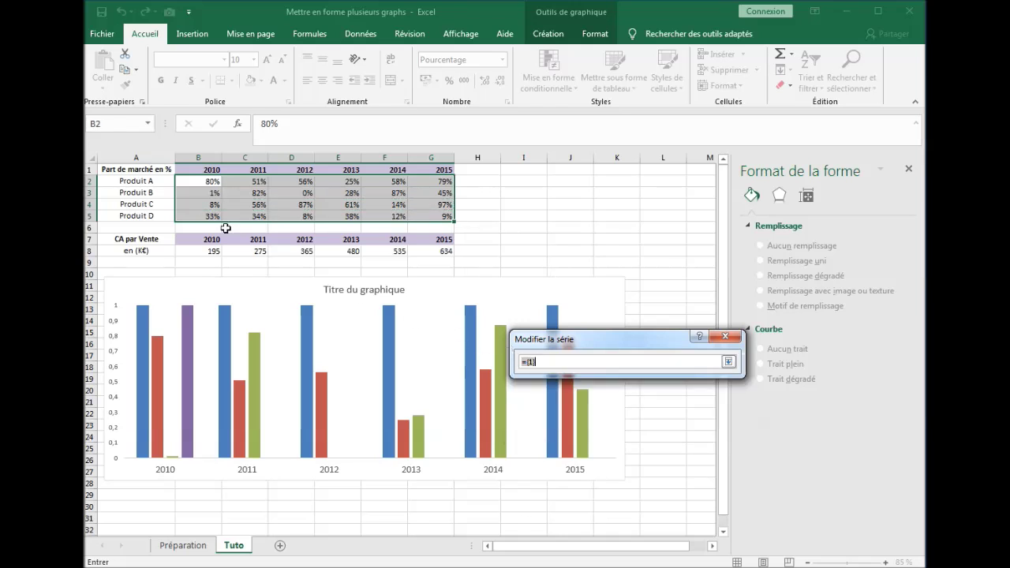
drag(190, 206, 443, 207)
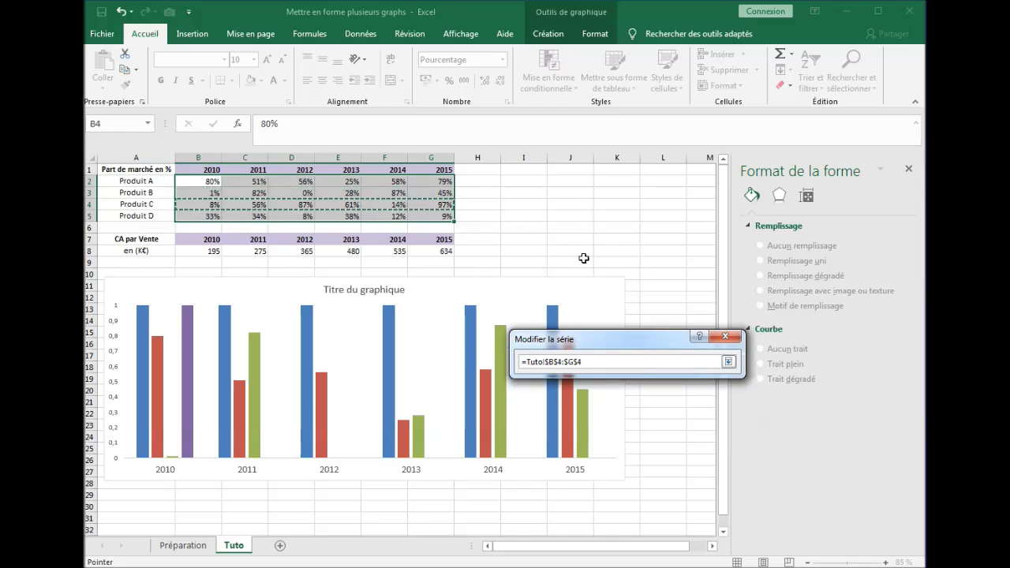
click(728, 361)
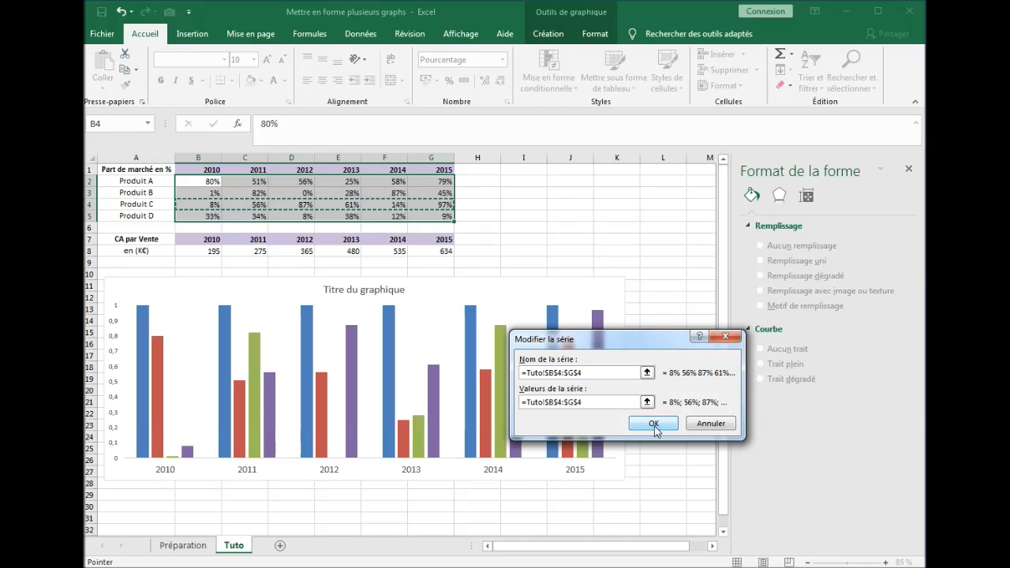
click(647, 373)
click(166, 204)
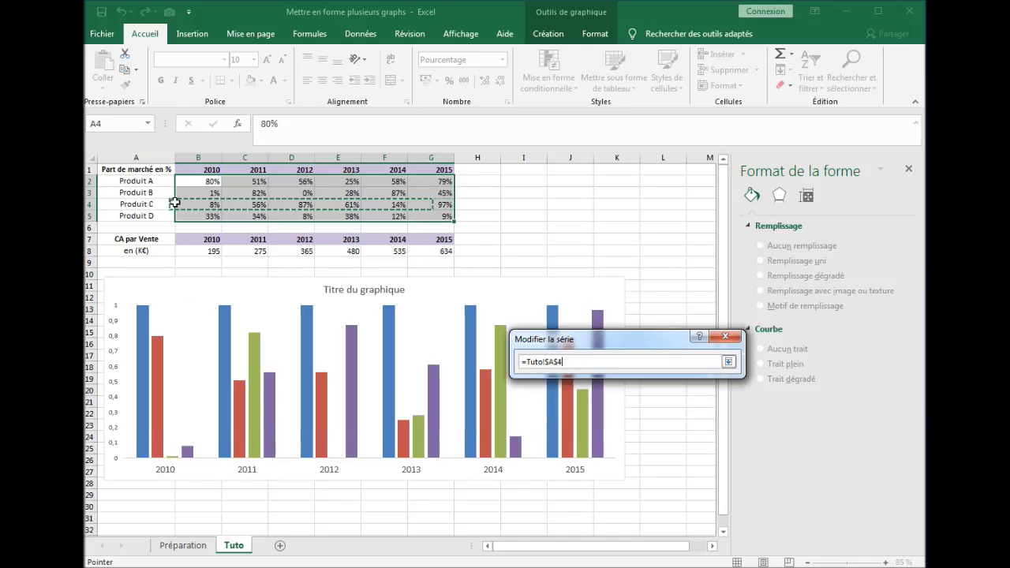
click(728, 362)
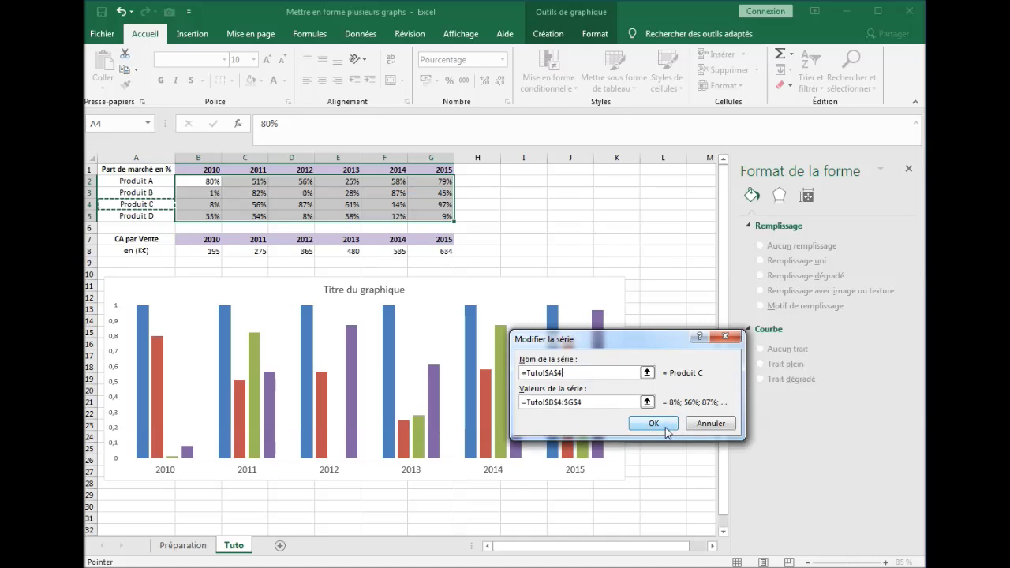
click(665, 430)
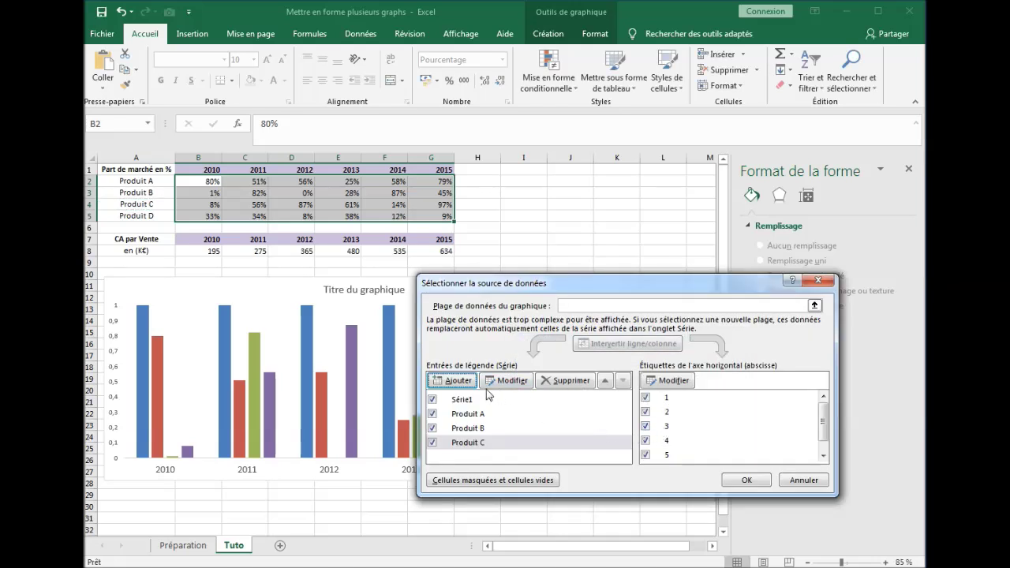
Add a fourth product series to the chart, named from cell A5 (Produit D) with values from B5:G5.
click(467, 383)
click(647, 373)
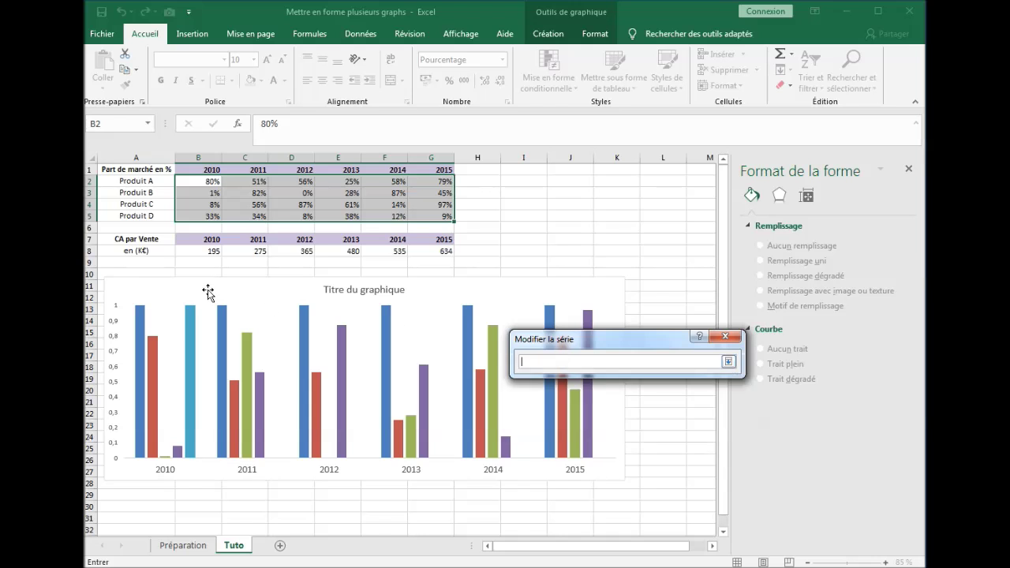
click(142, 217)
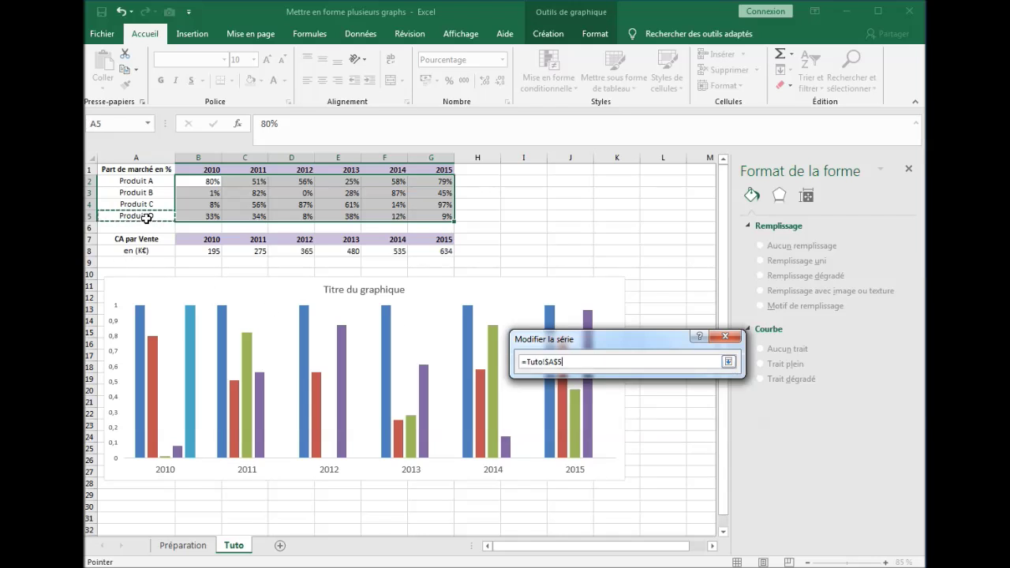
click(728, 361)
click(647, 402)
drag(204, 216, 438, 217)
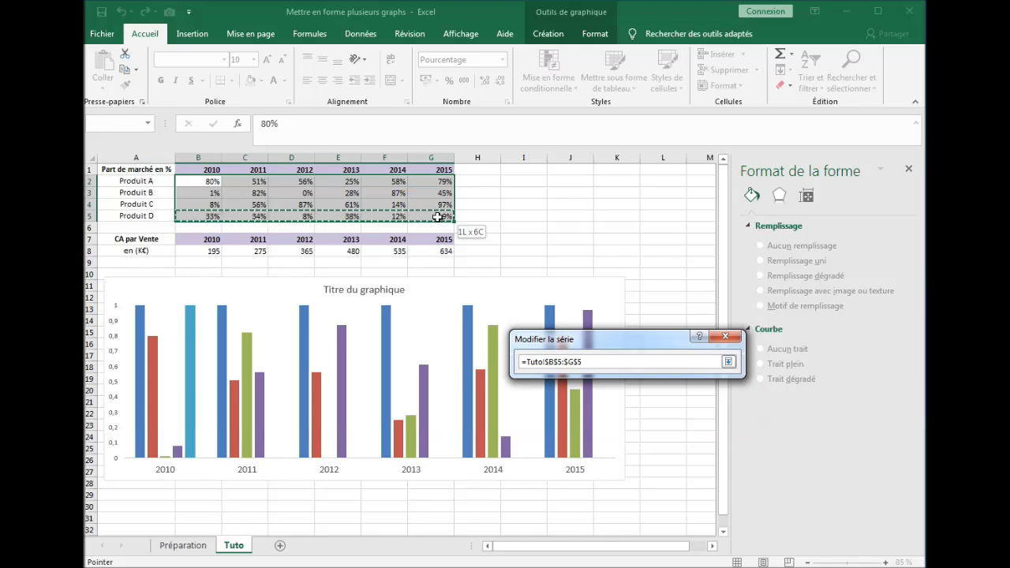
click(729, 362)
click(653, 424)
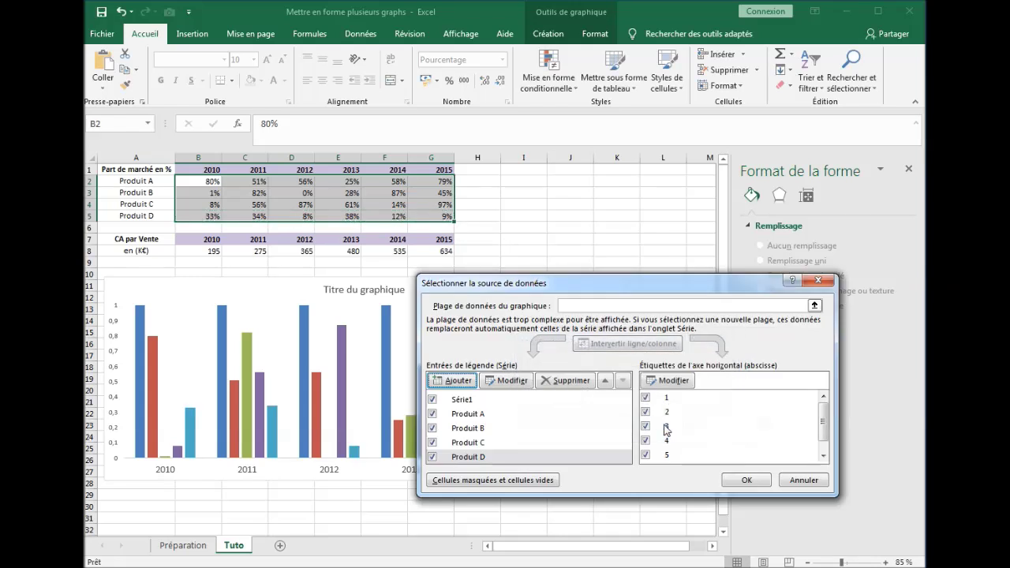
Set the horizontal axis labels to the years in B1:G1 and apply the chart's data source changes.
click(673, 381)
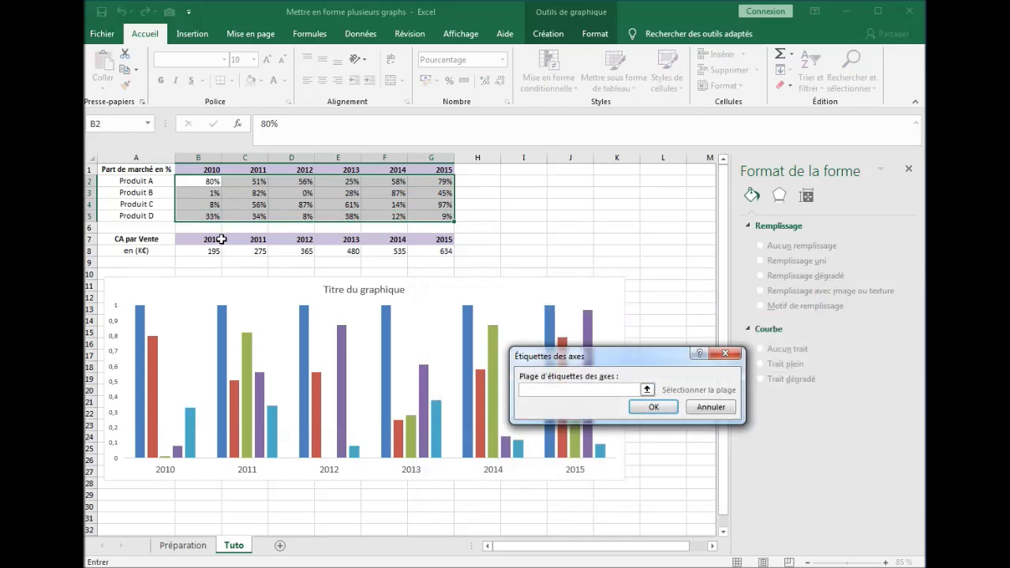
drag(200, 170, 445, 171)
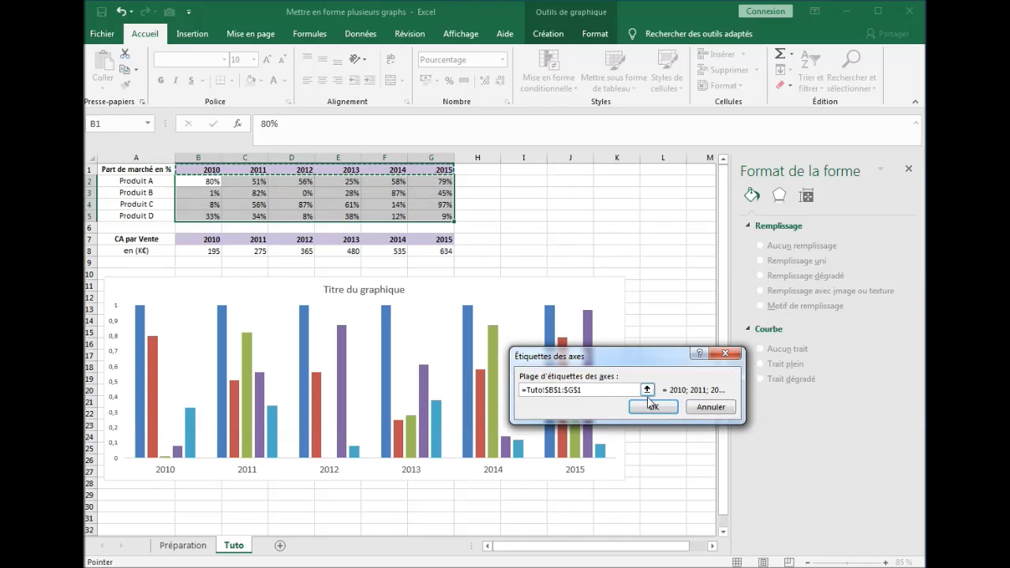
click(652, 405)
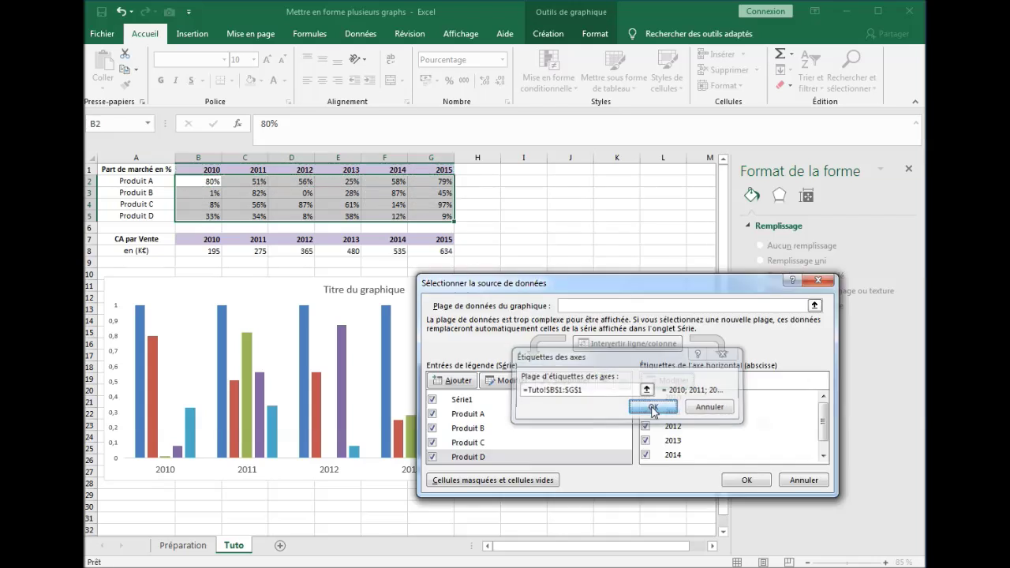
click(746, 481)
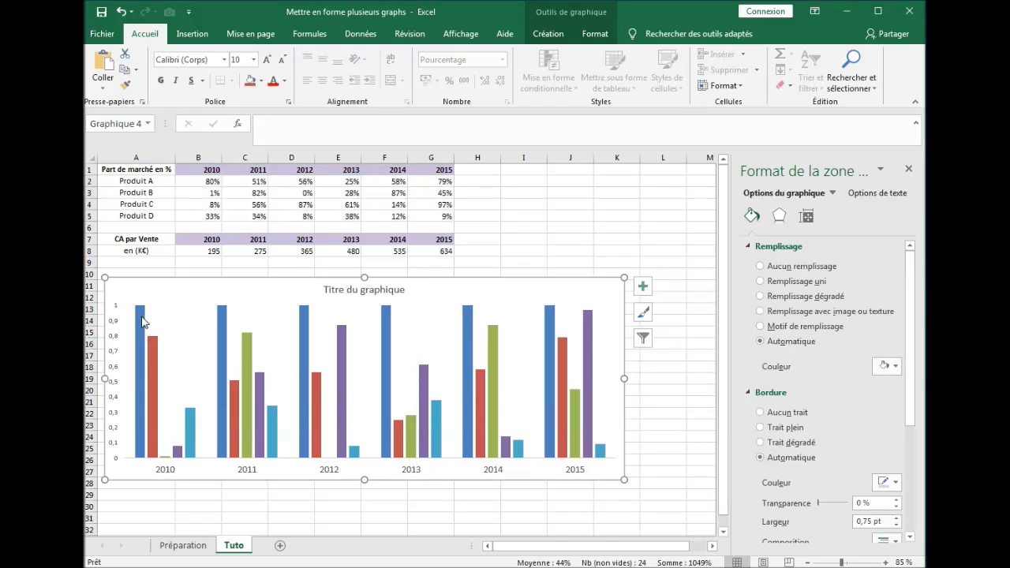
Plot the Produit A series on the secondary axis.
mouse_move(146, 358)
mouse_move(263, 386)
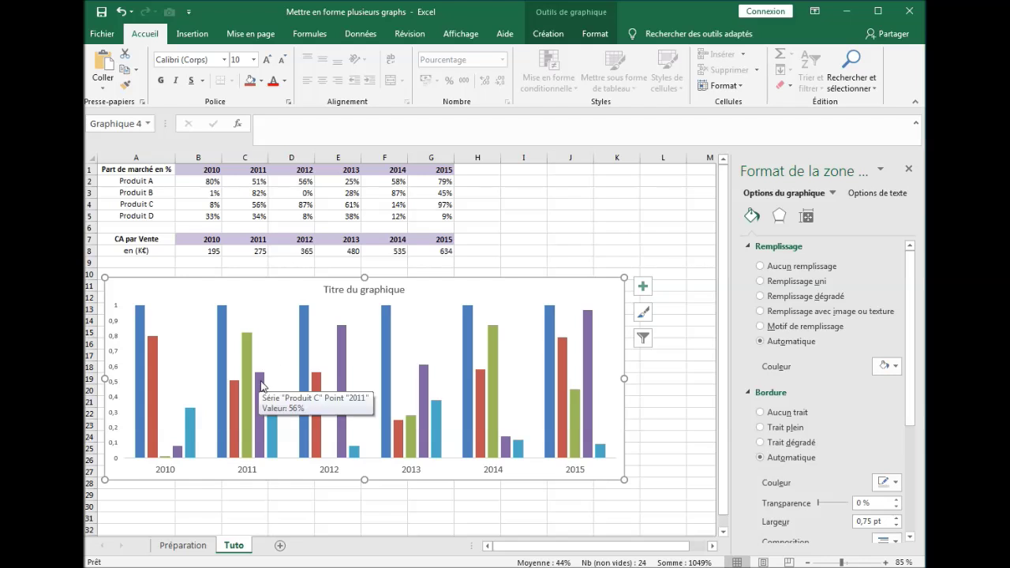
click(118, 360)
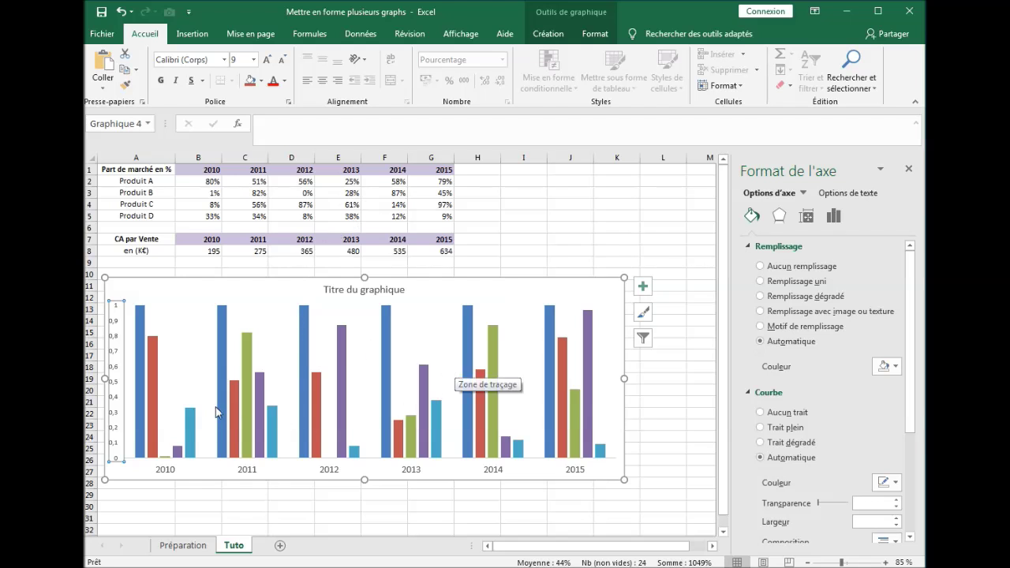
click(157, 385)
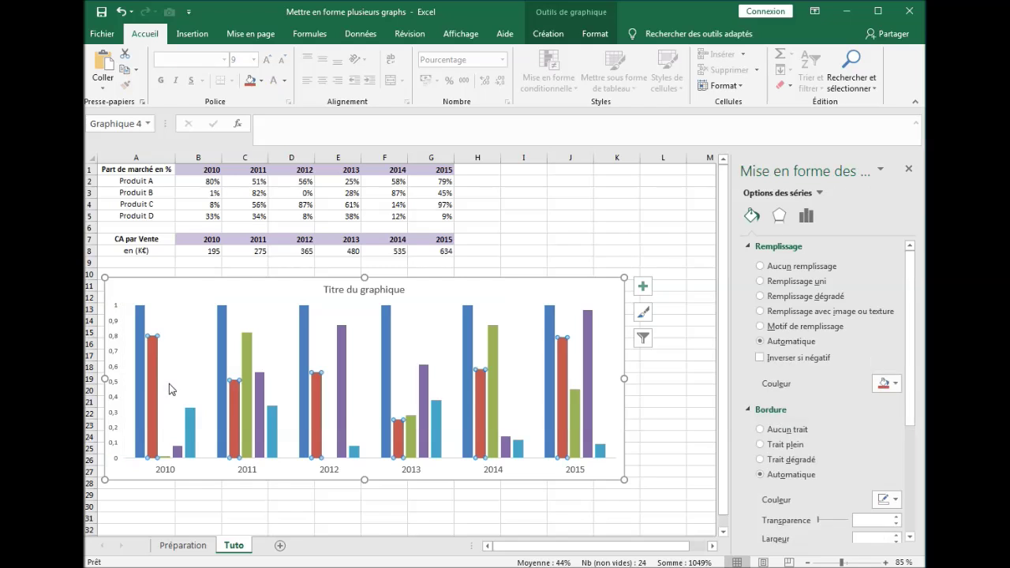
click(807, 221)
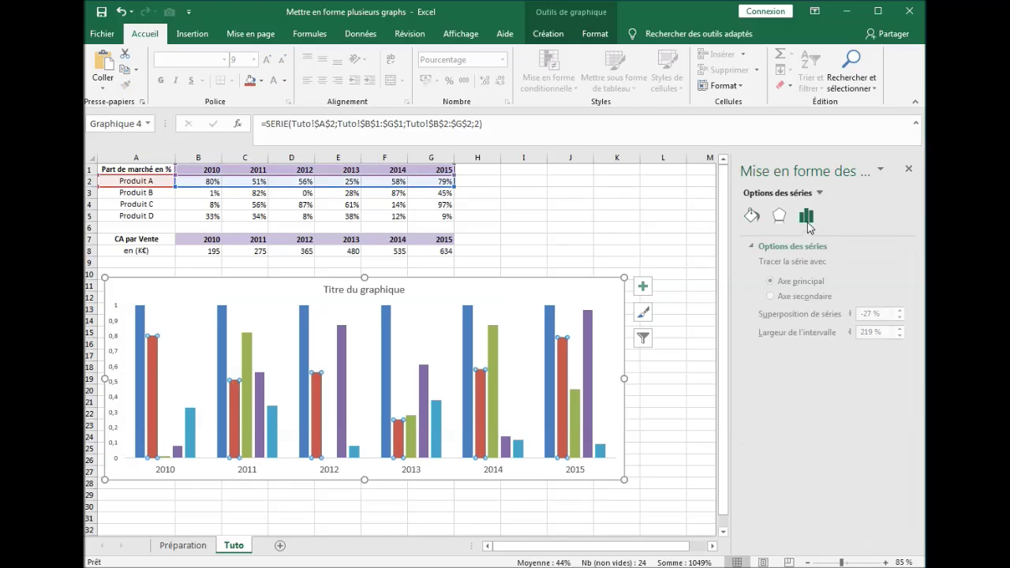
click(777, 296)
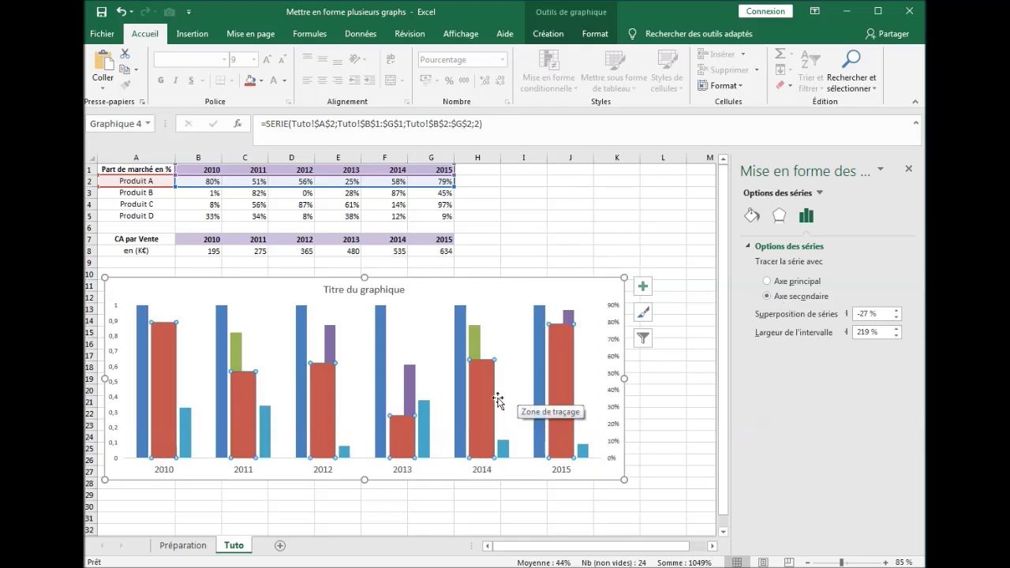
Move the Produit D, Produit C and Produit B series to the secondary axis.
click(190, 426)
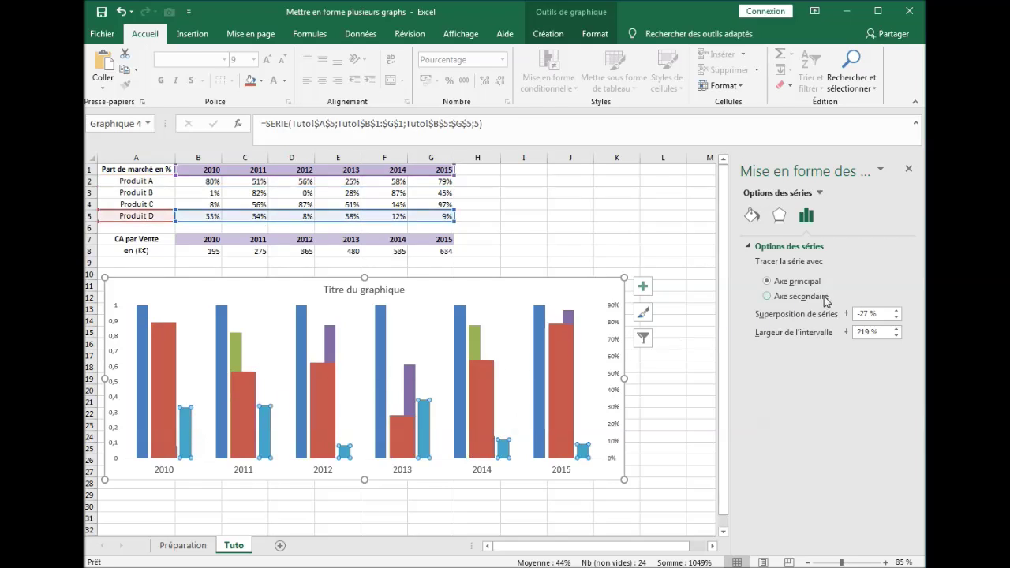
click(799, 298)
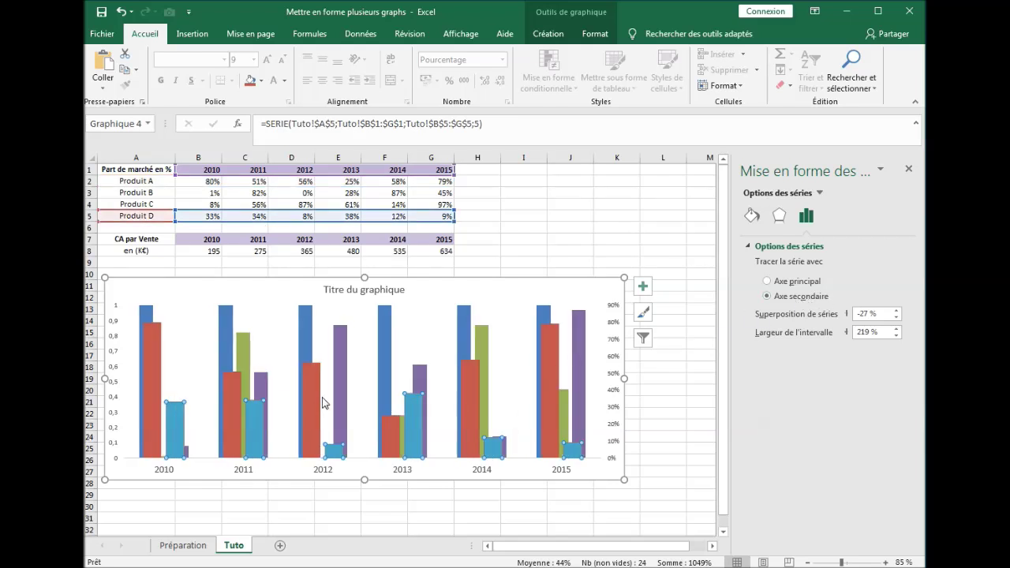
click(344, 387)
click(802, 296)
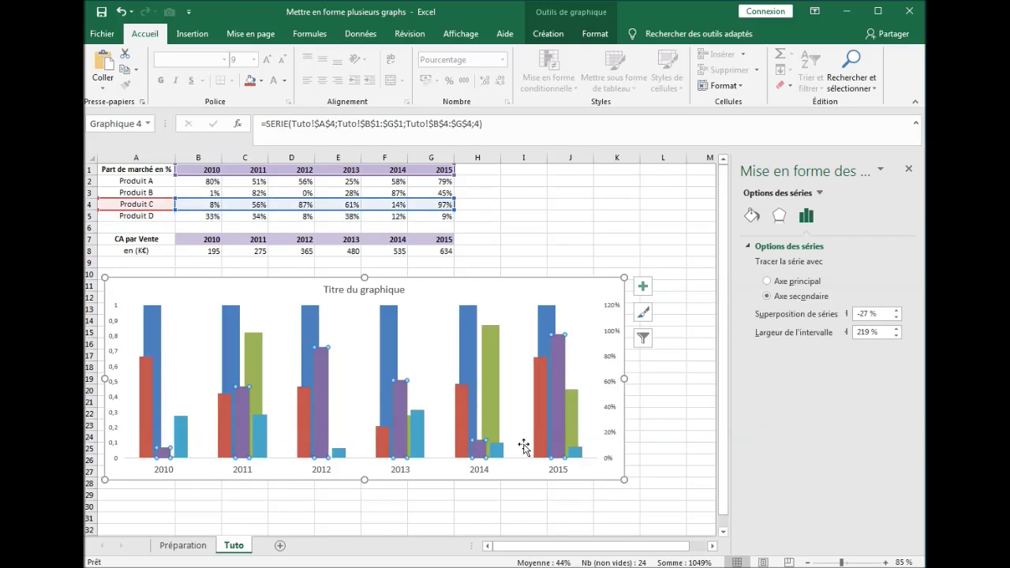
click(494, 422)
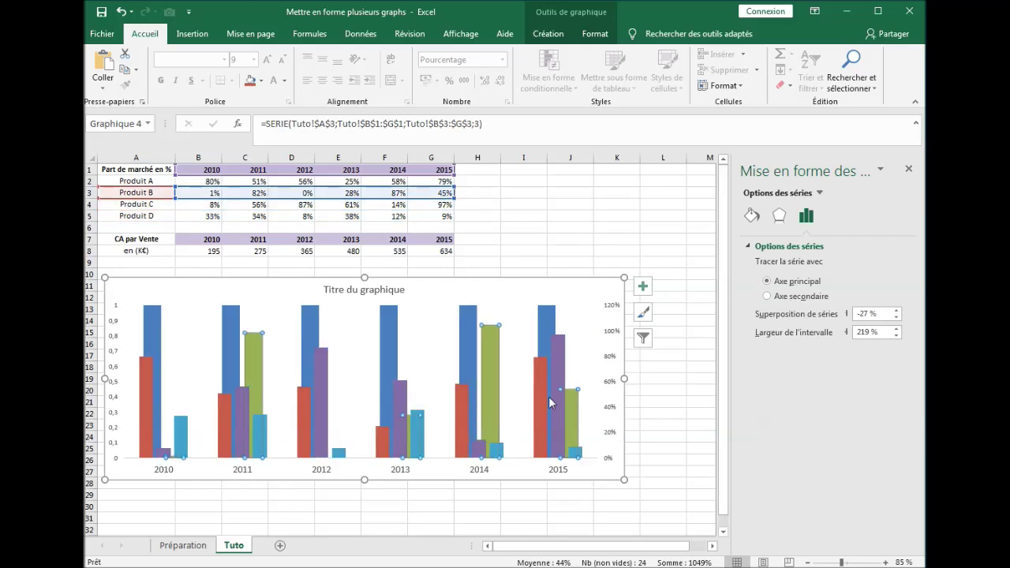
click(768, 296)
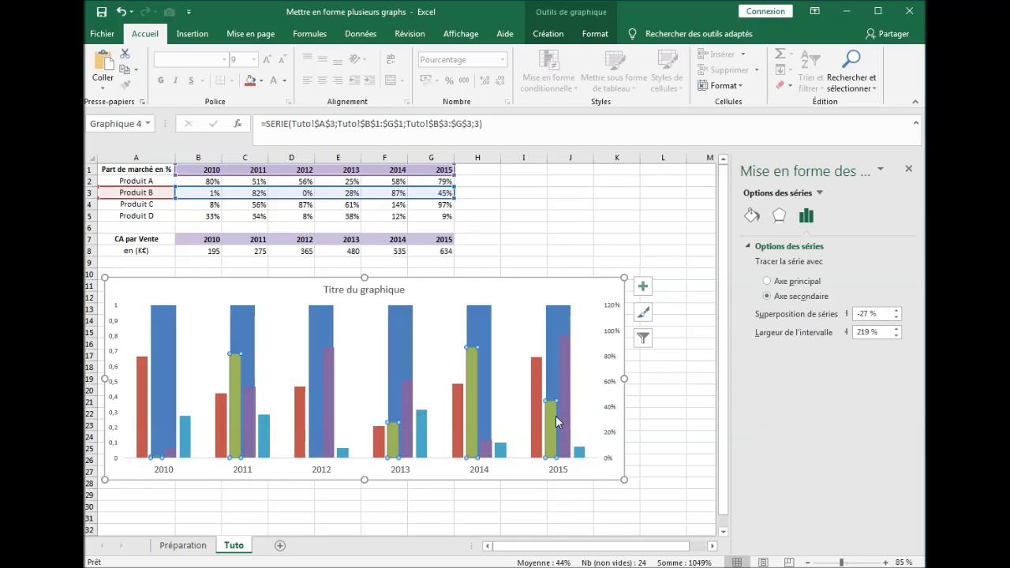
Check the axis assignment of each product series across the chart's years.
click(344, 453)
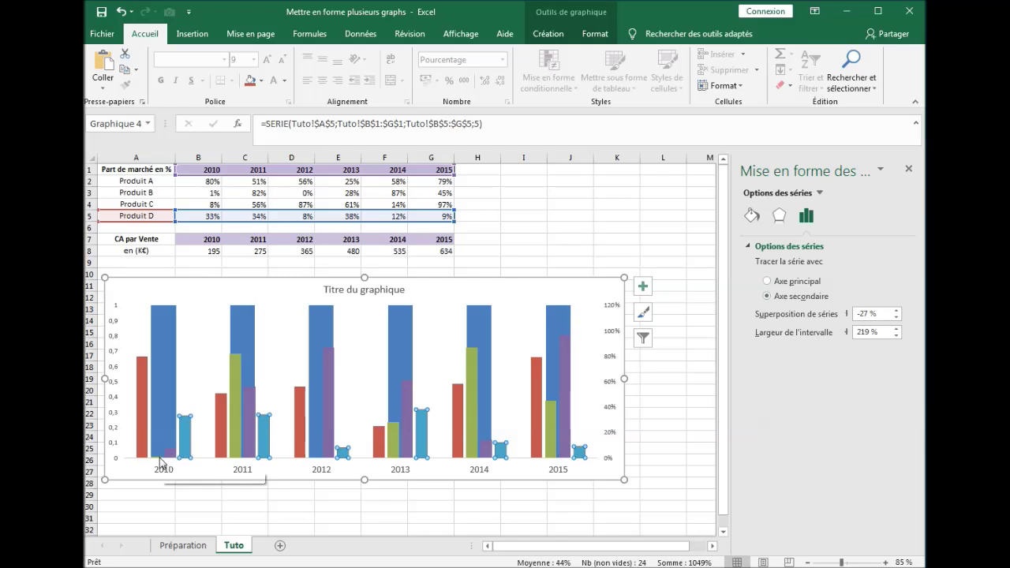
click(146, 435)
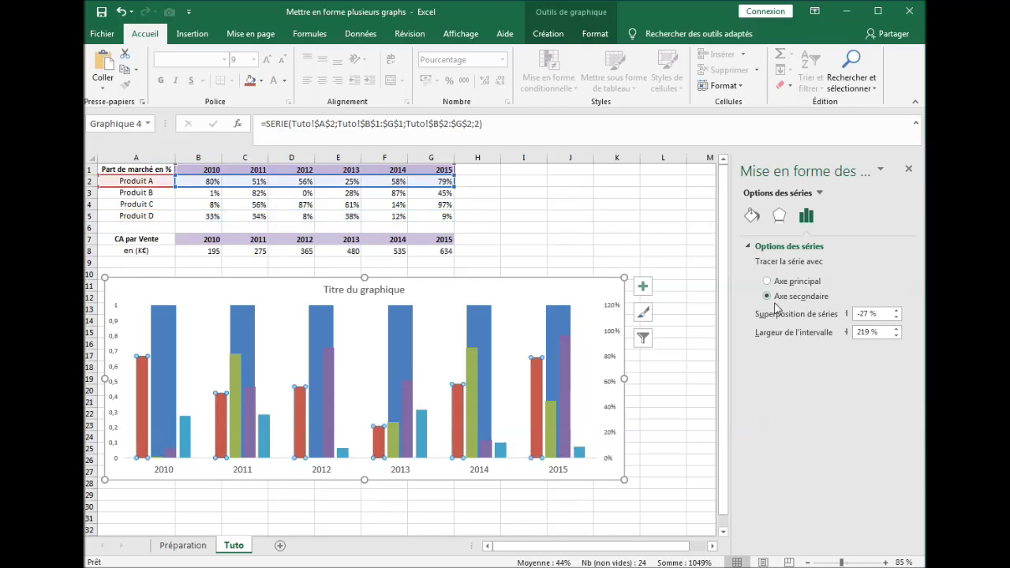
click(178, 447)
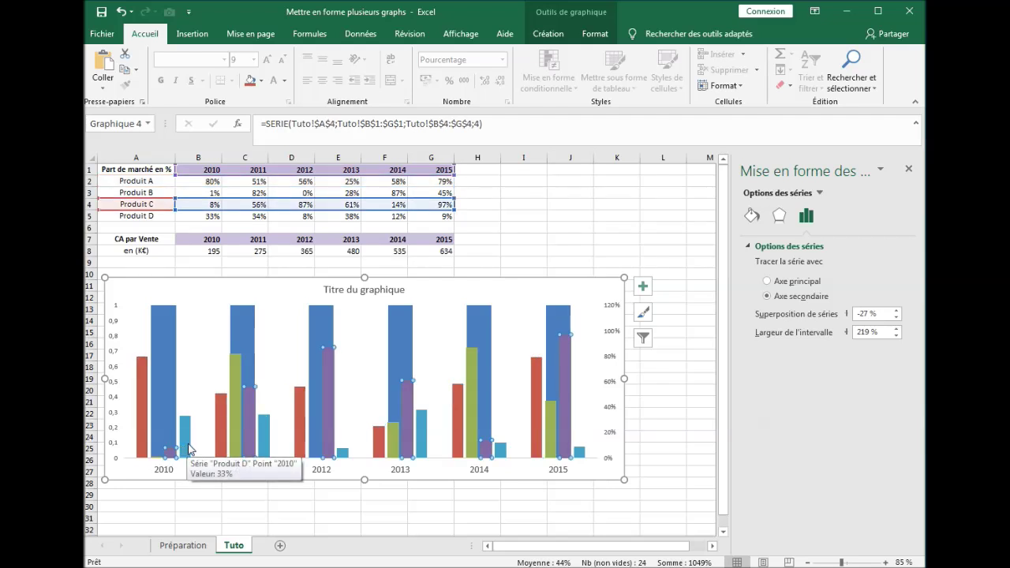
click(234, 401)
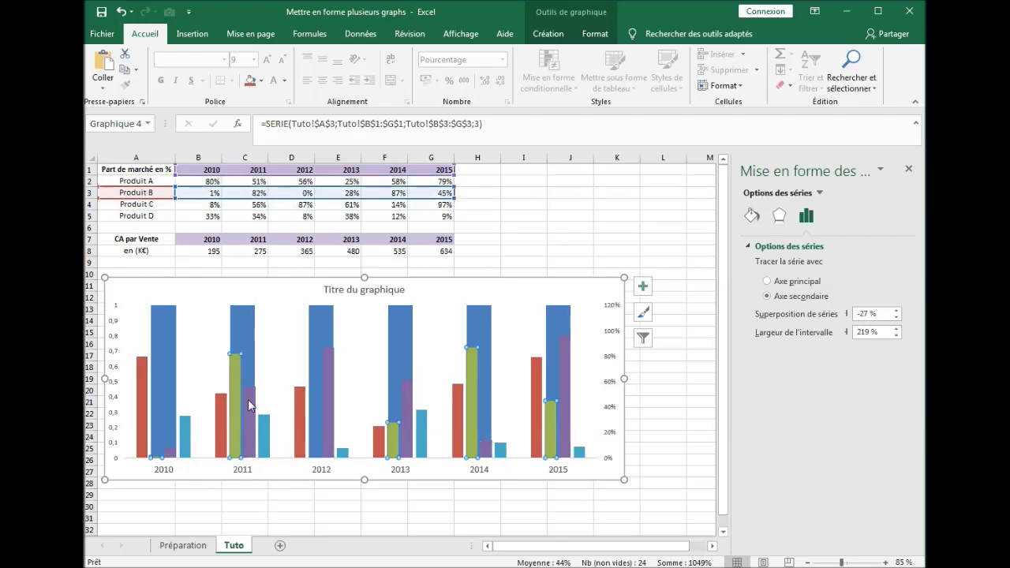
click(332, 405)
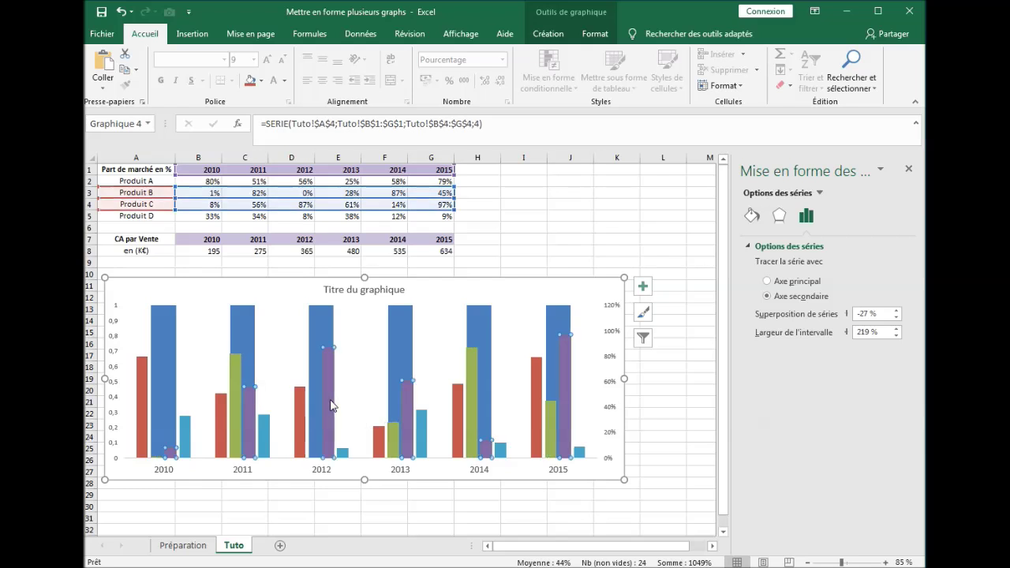
click(394, 431)
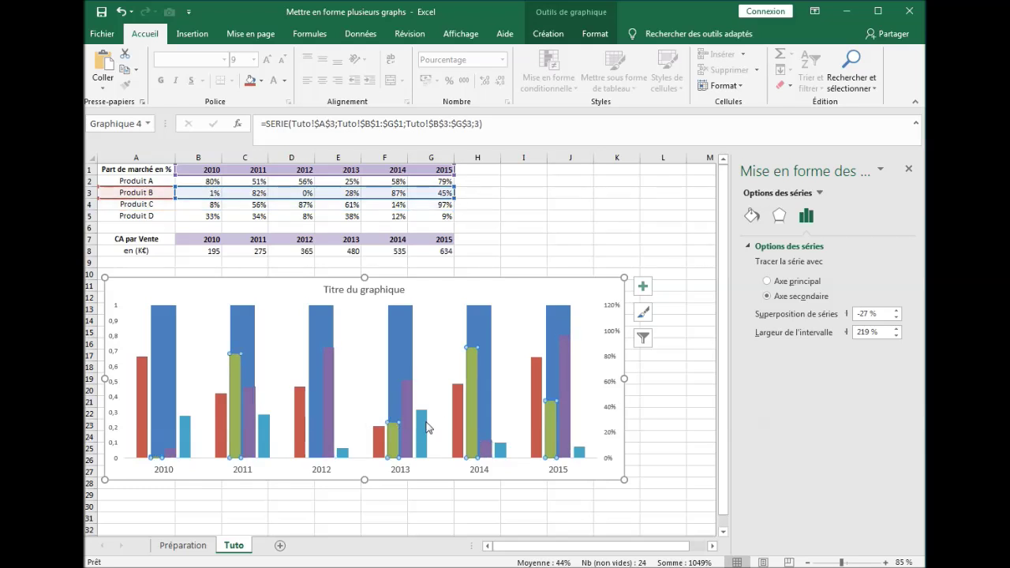
click(490, 449)
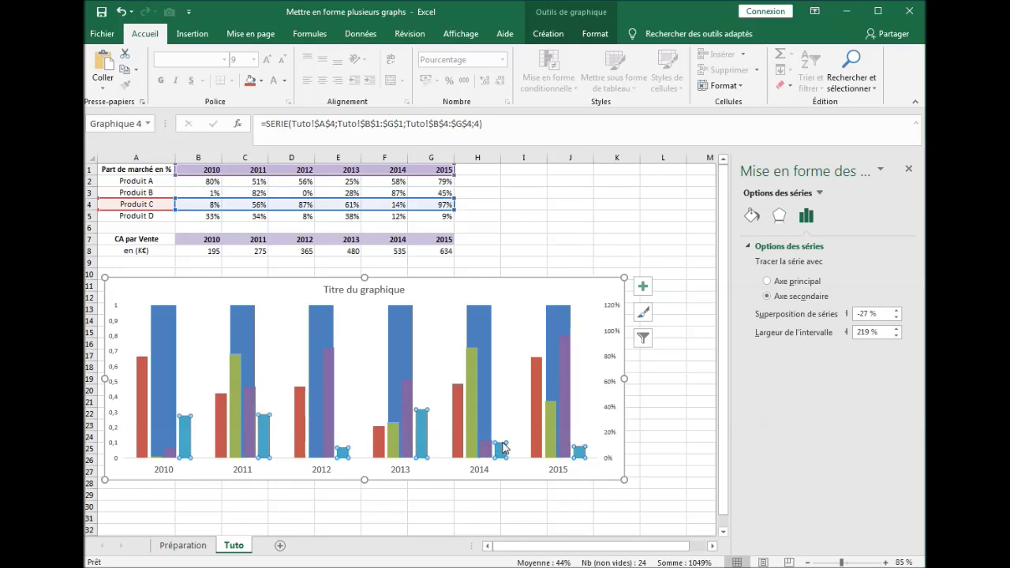
click(503, 450)
click(550, 417)
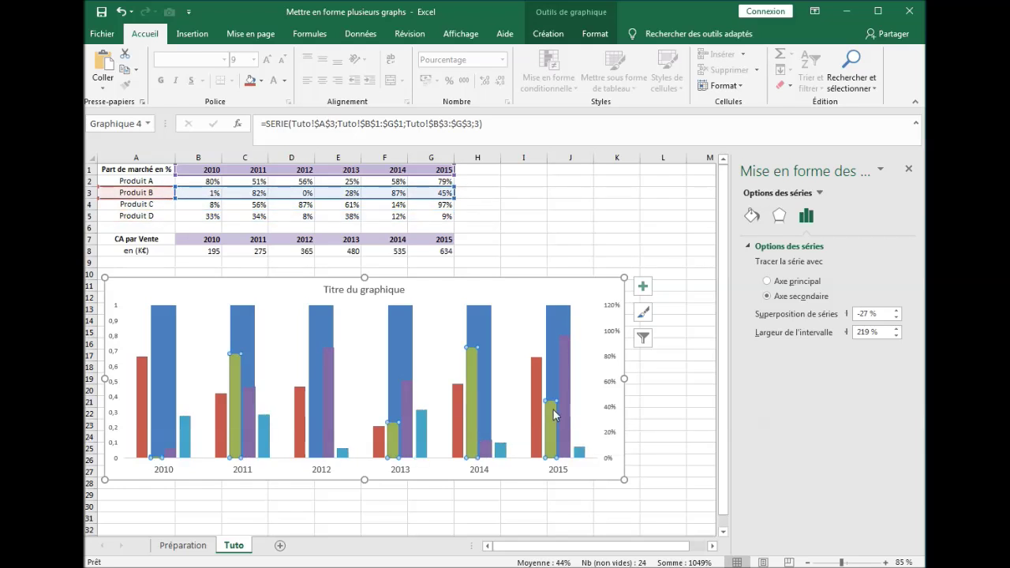
Set the maximum bound of the primary vertical axis to 700.
click(114, 349)
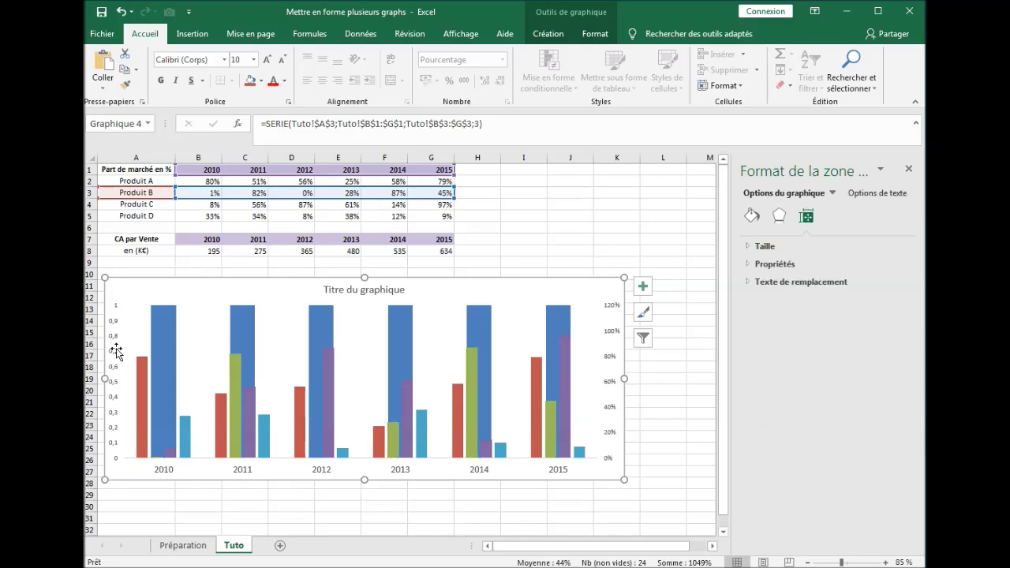
click(120, 357)
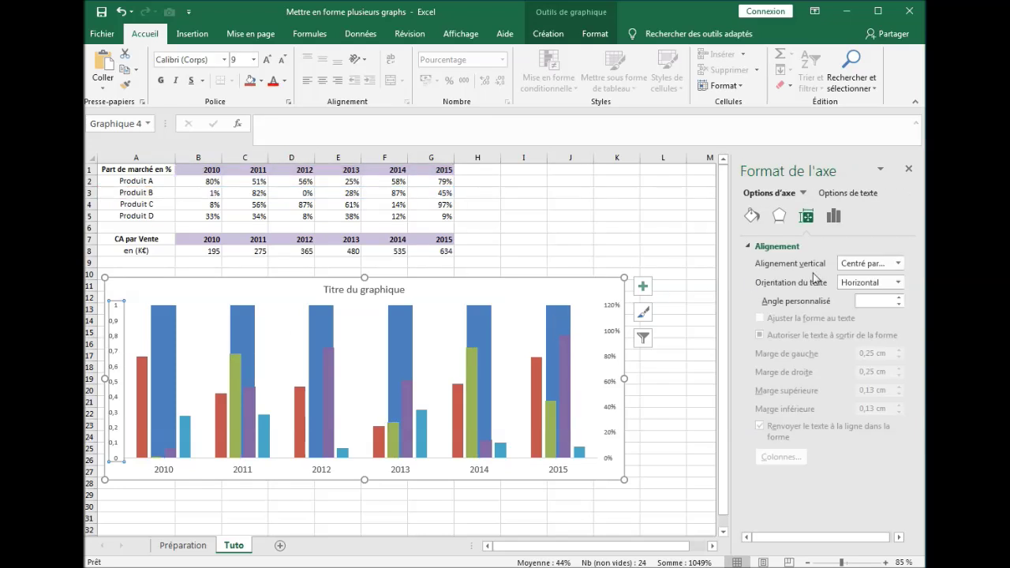
click(833, 215)
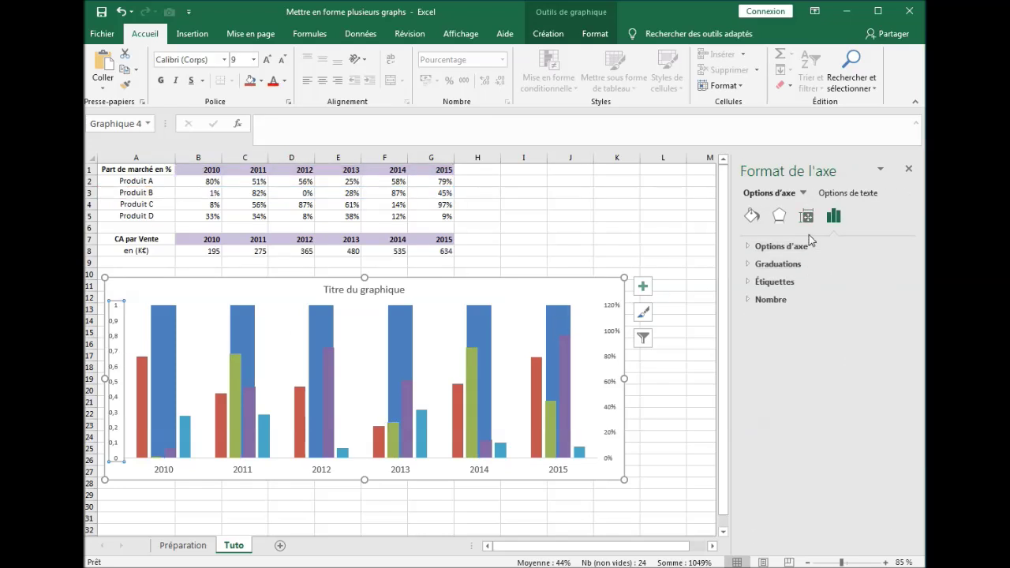
click(752, 251)
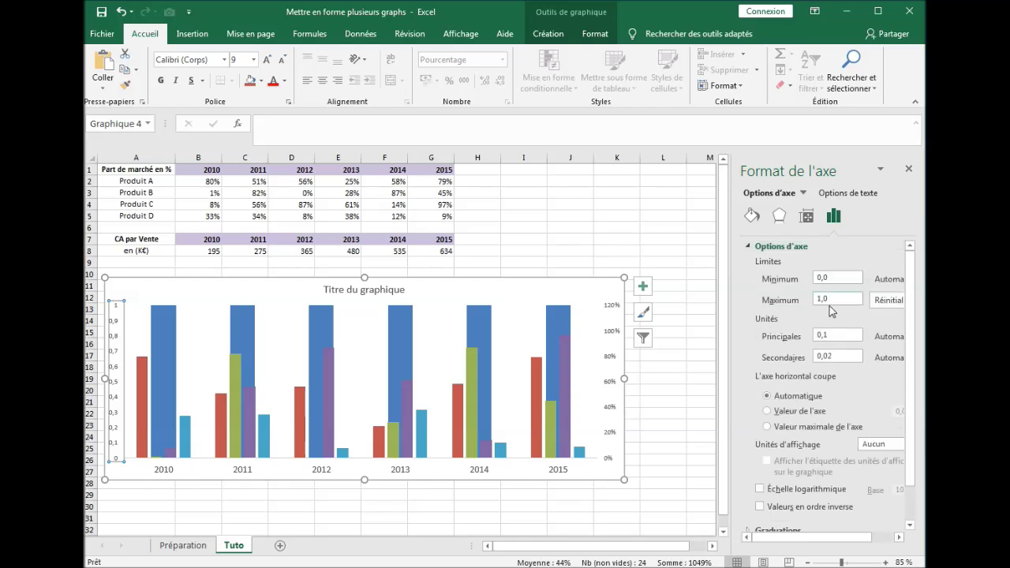
click(824, 299)
text(700)
key(Return)
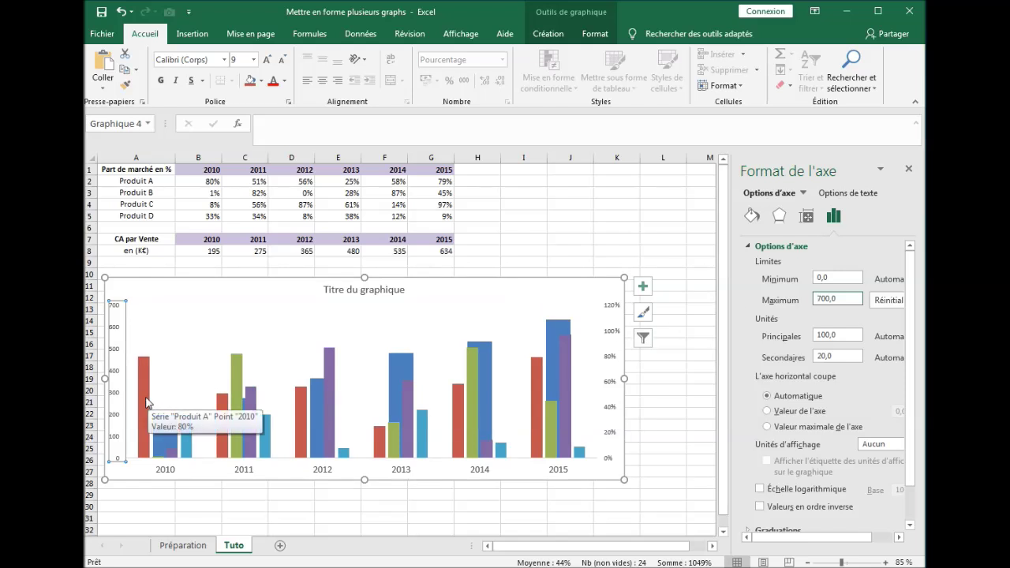
Set the maximum bound of the secondary percentage axis to 1.0.
click(144, 394)
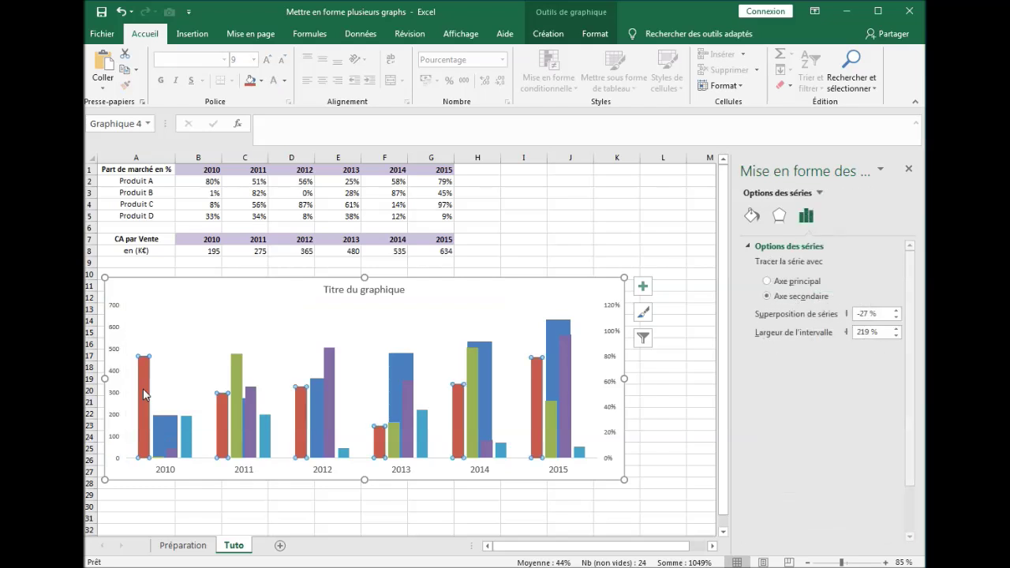
click(613, 336)
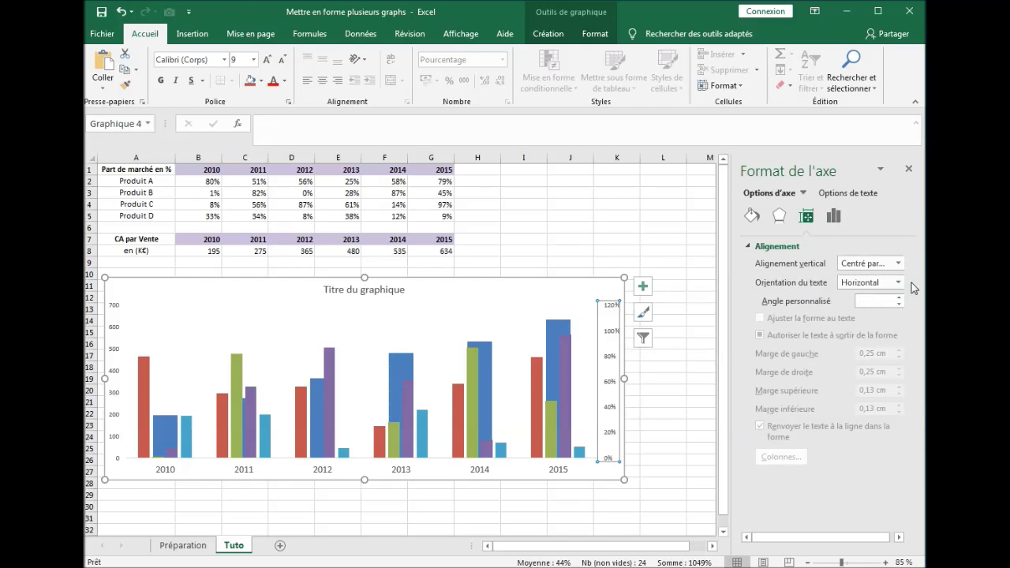
click(834, 217)
drag(833, 300, 796, 304)
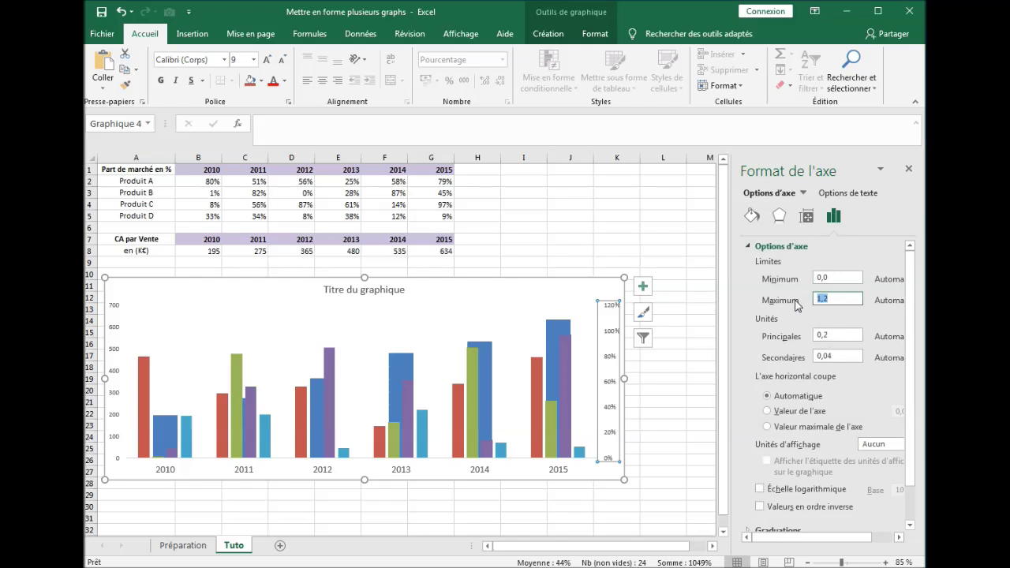
text(1)
key(Return)
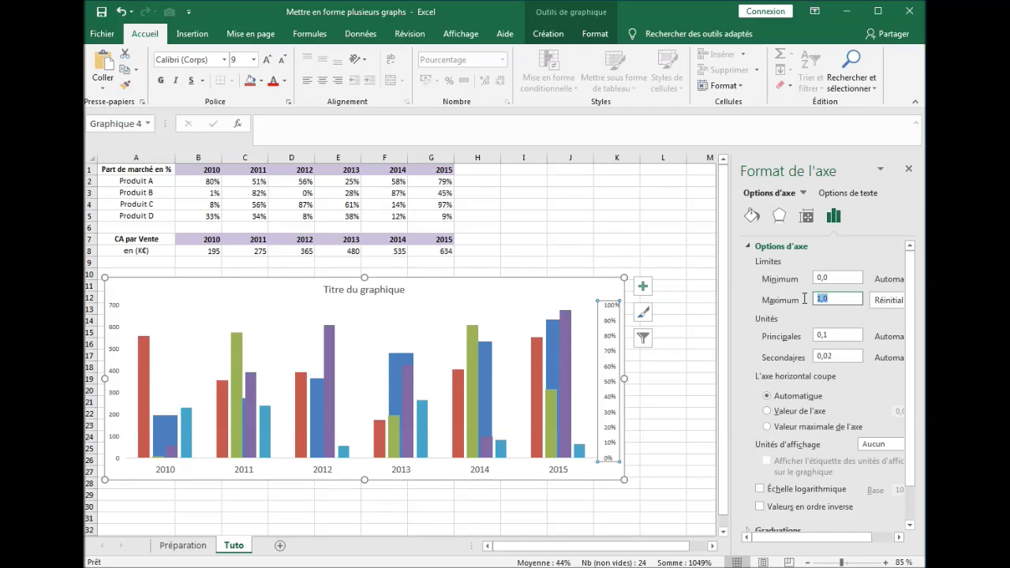
Try maximum bounds of 5.0 and 6.0 on the secondary percentage axis.
text(5)
key(Return)
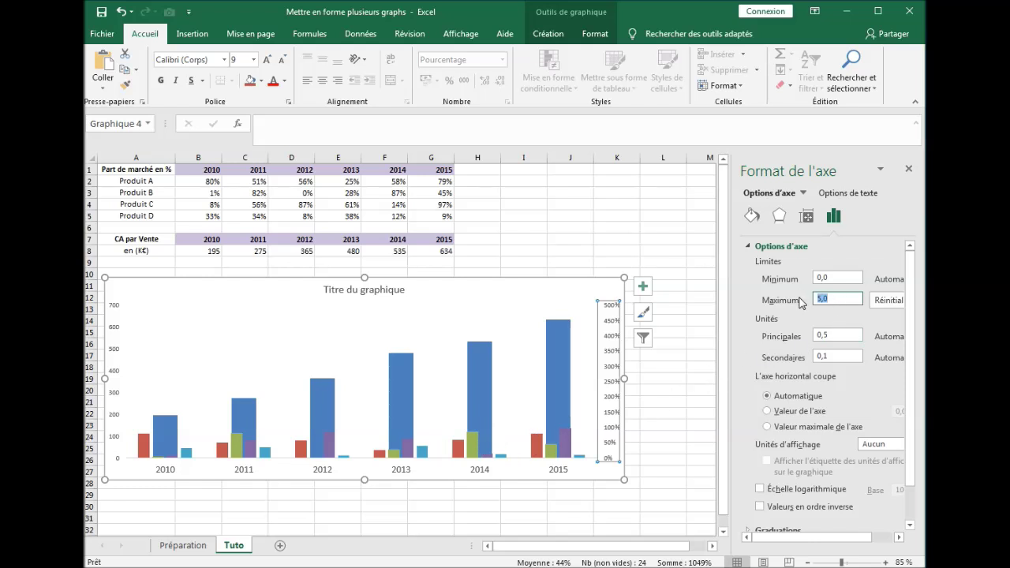
key(Delete)
text(6)
key(Return)
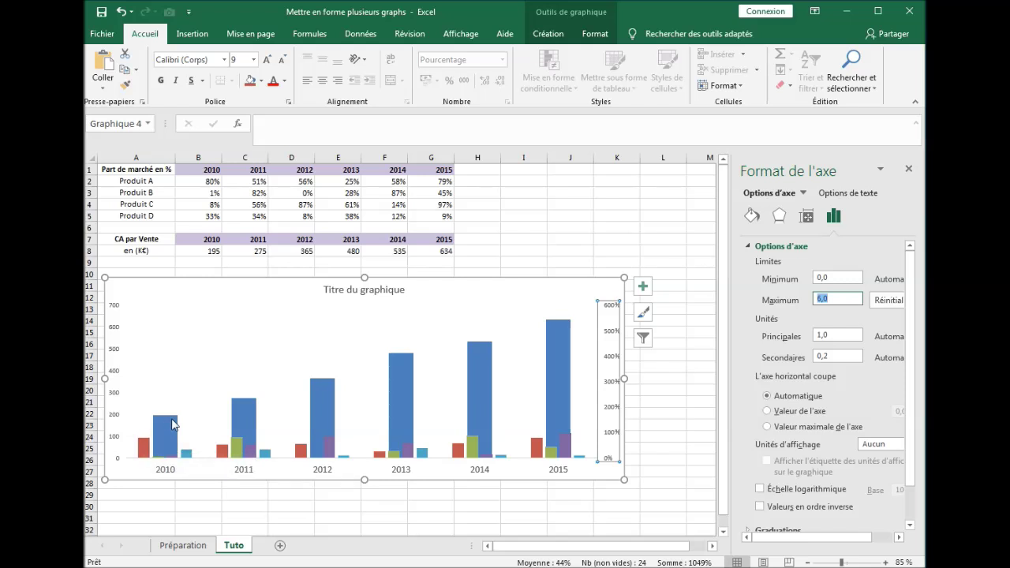
click(318, 384)
click(484, 373)
click(554, 370)
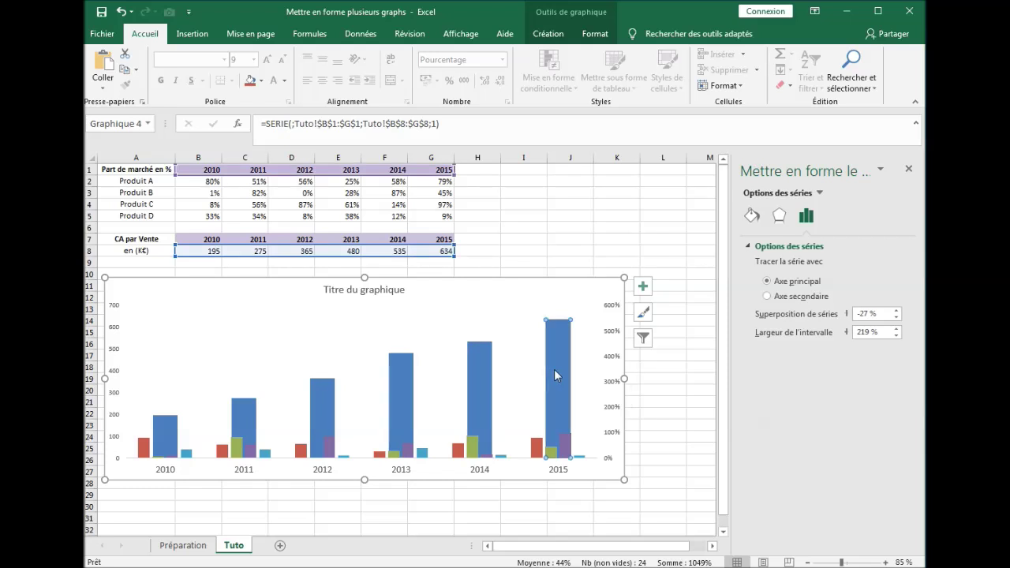
click(143, 450)
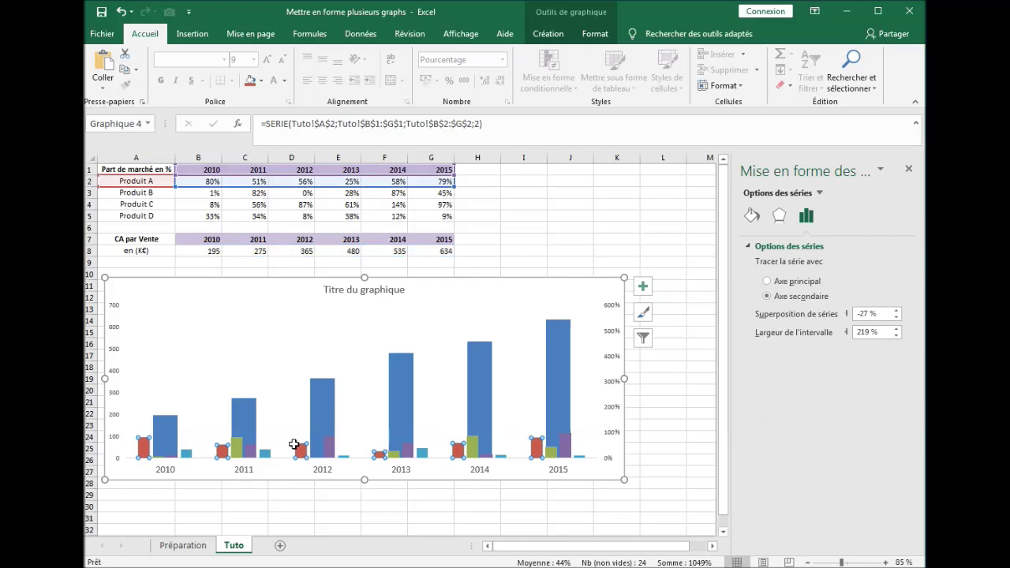
Set the maximum bound of the secondary percentage axis to 4.0.
click(621, 362)
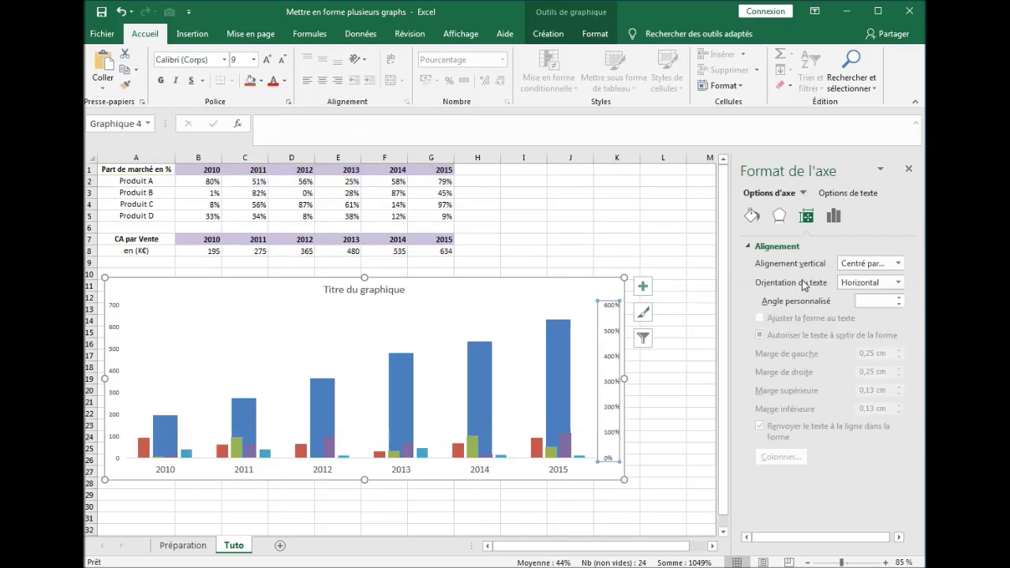
click(834, 215)
drag(857, 298, 800, 300)
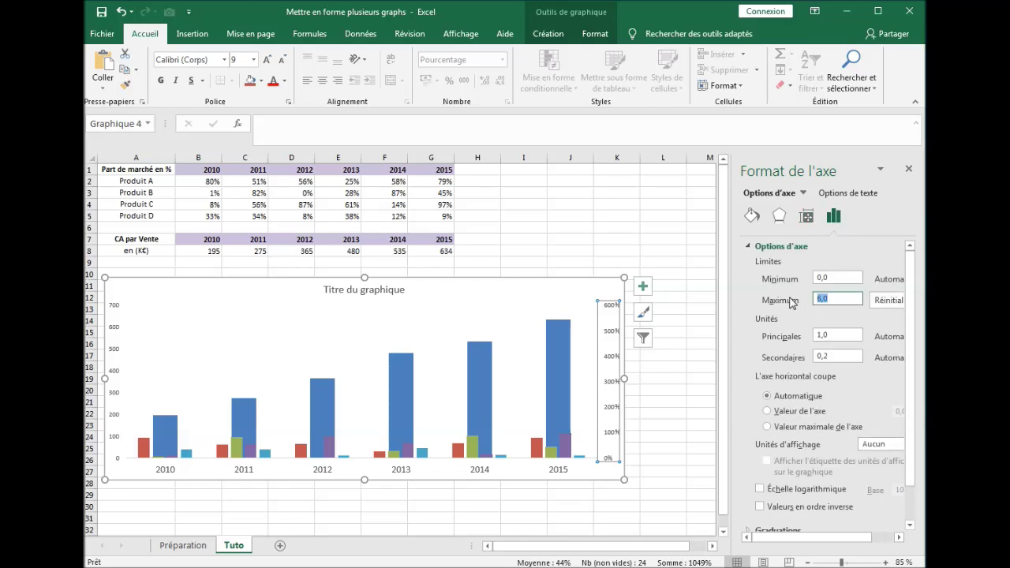
text(4)
key(Return)
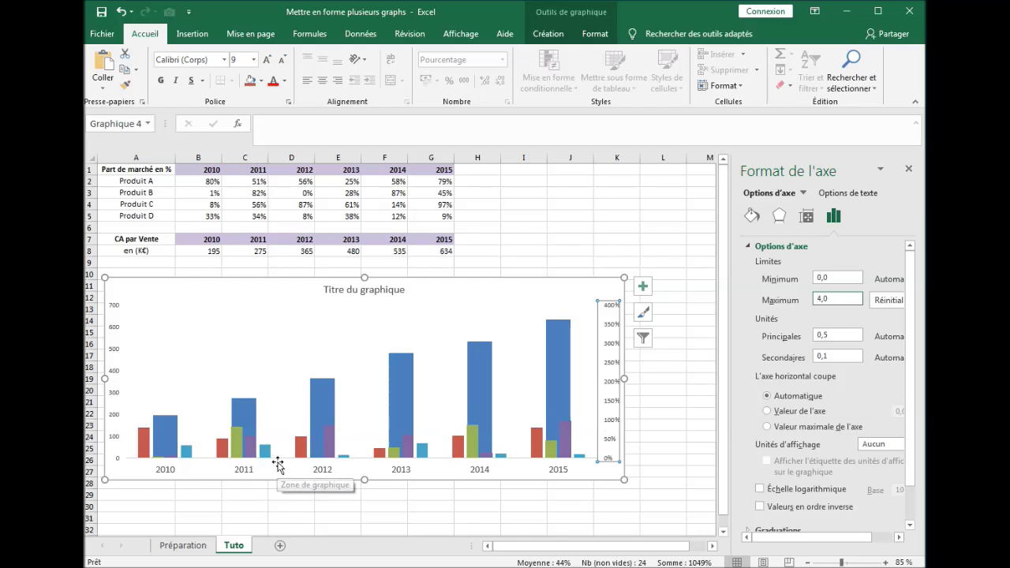
Set the gap width of the sales revenue columns to 30 %.
click(322, 398)
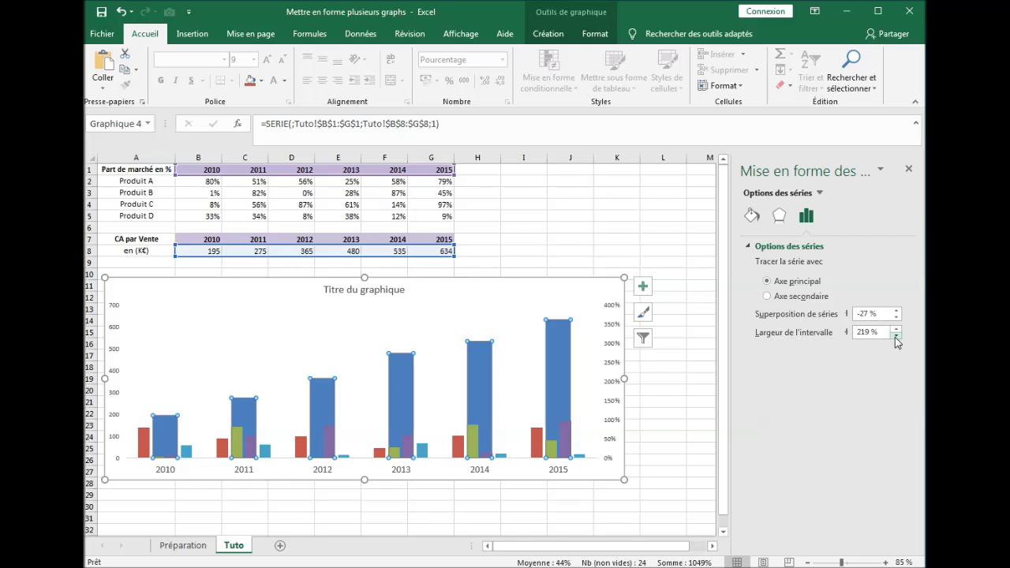
drag(879, 333, 845, 337)
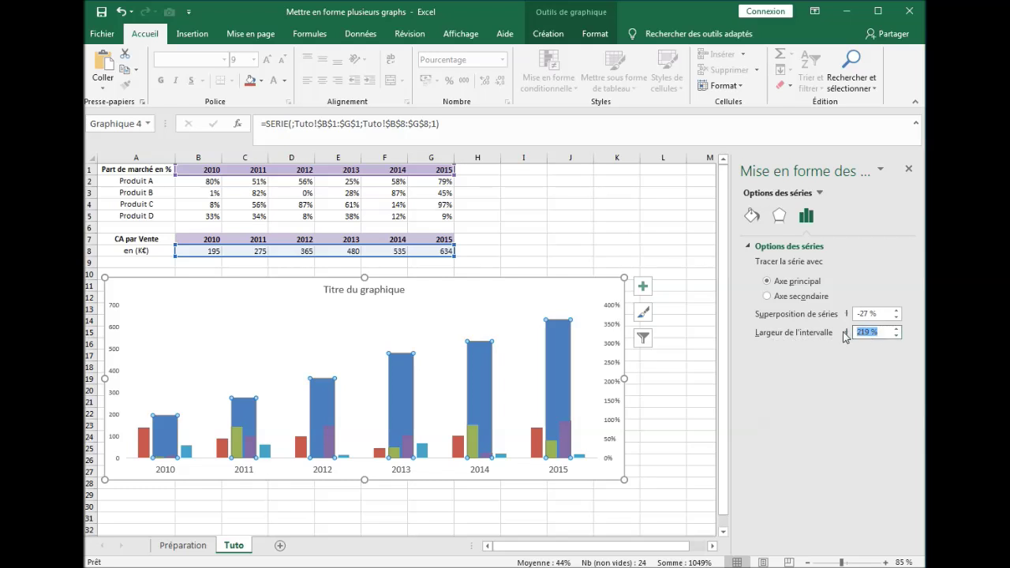
text(30)
key(Return)
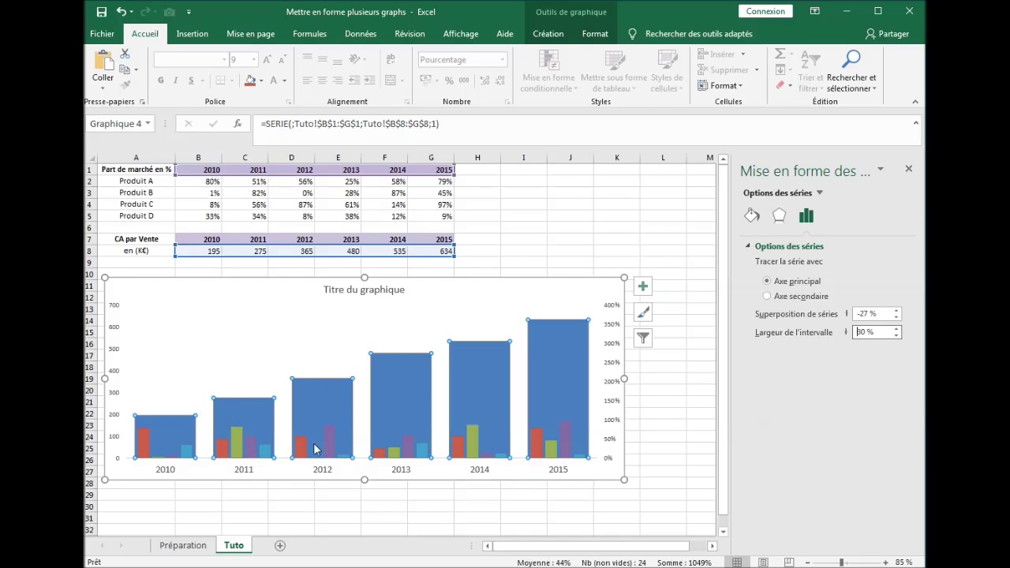
Fill the sales revenue columns with a solid light blue, comparing with the model chart on the Préparation sheet.
mouse_move(331, 422)
click(189, 544)
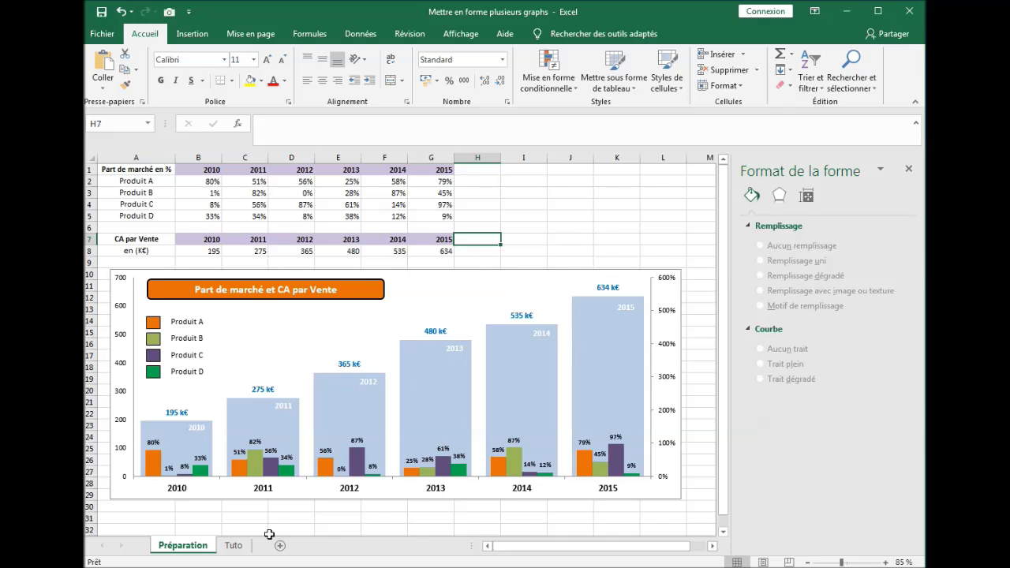
click(227, 547)
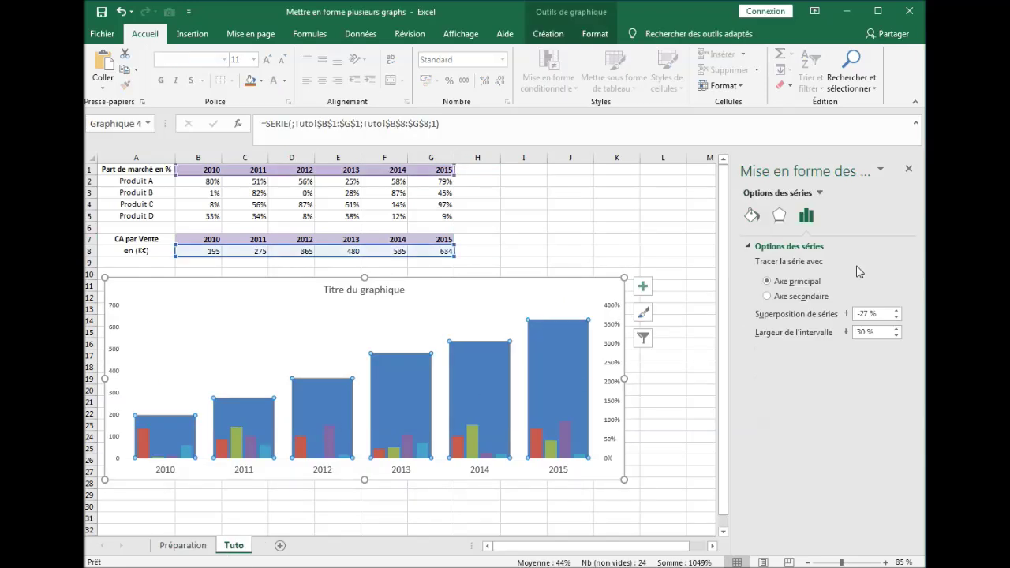
click(752, 215)
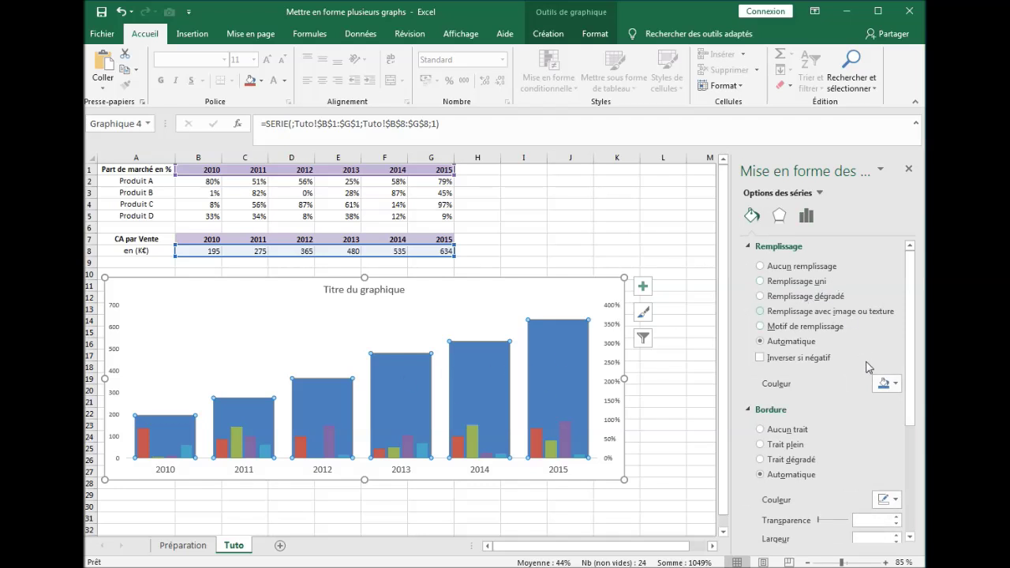
click(896, 384)
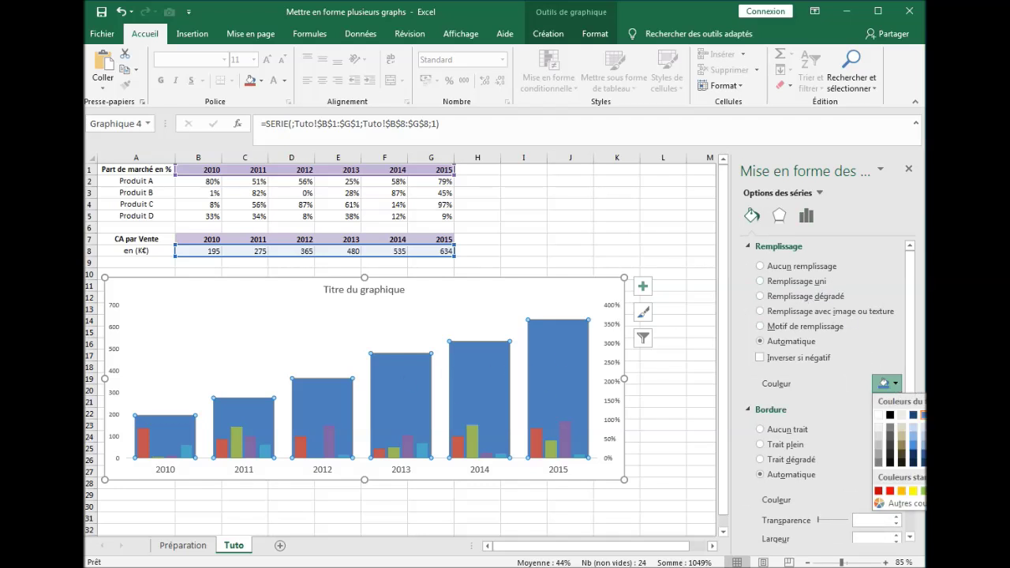
click(971, 435)
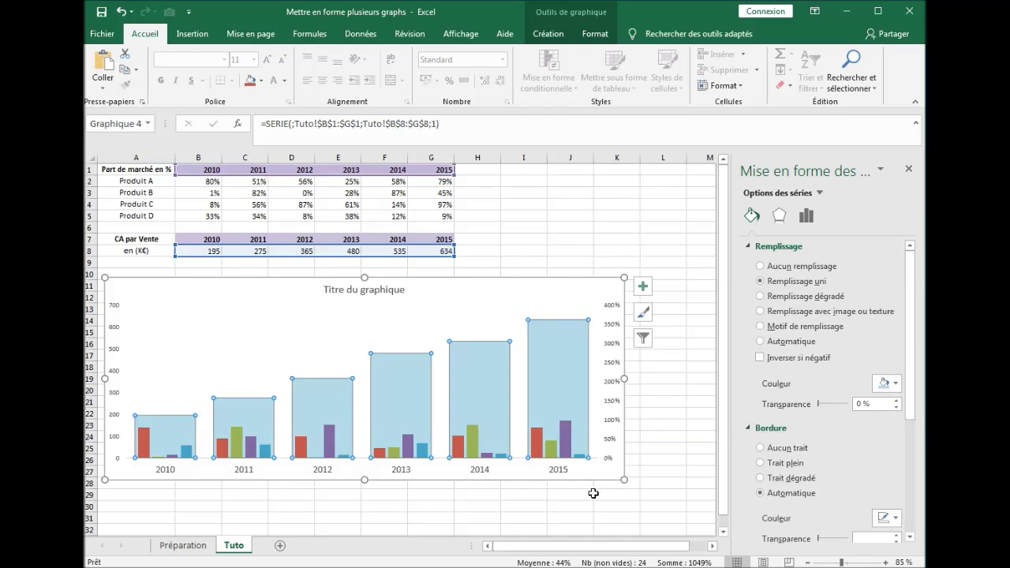
click(182, 546)
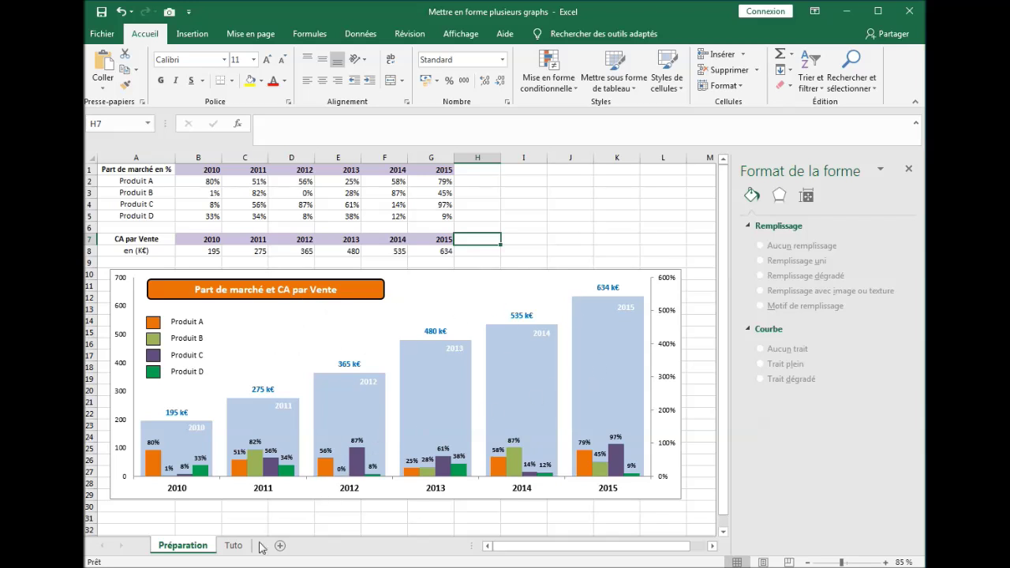
click(234, 545)
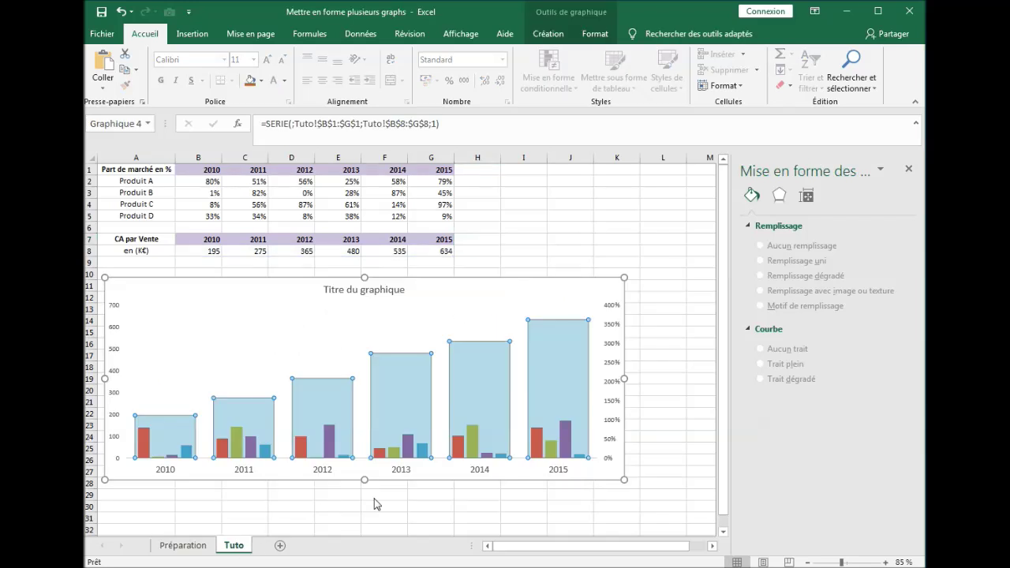
Reduce the gap width of the product columns on the secondary axis to 178 %.
click(539, 443)
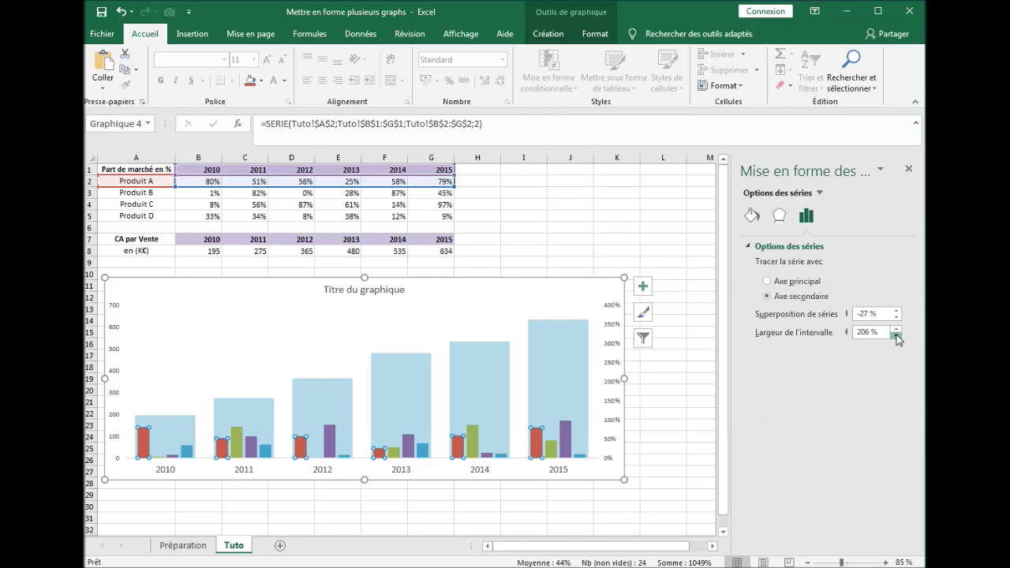
click(898, 337)
click(476, 449)
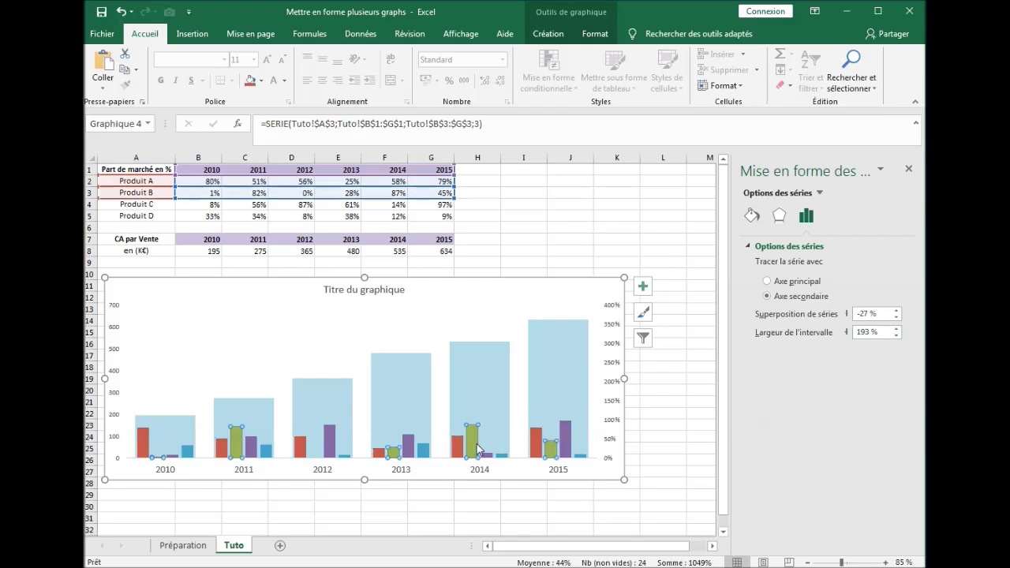
click(897, 335)
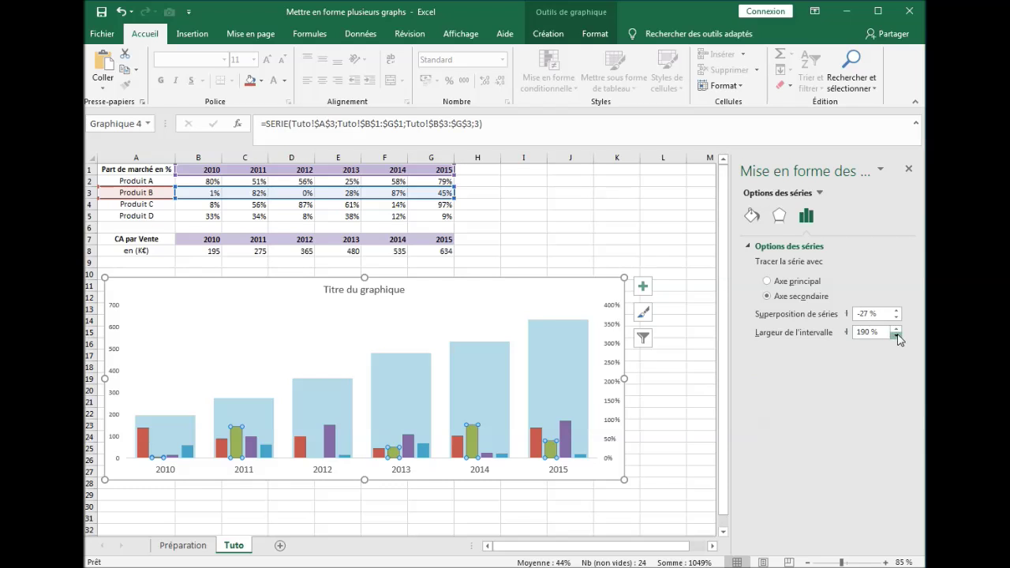
click(897, 336)
click(567, 446)
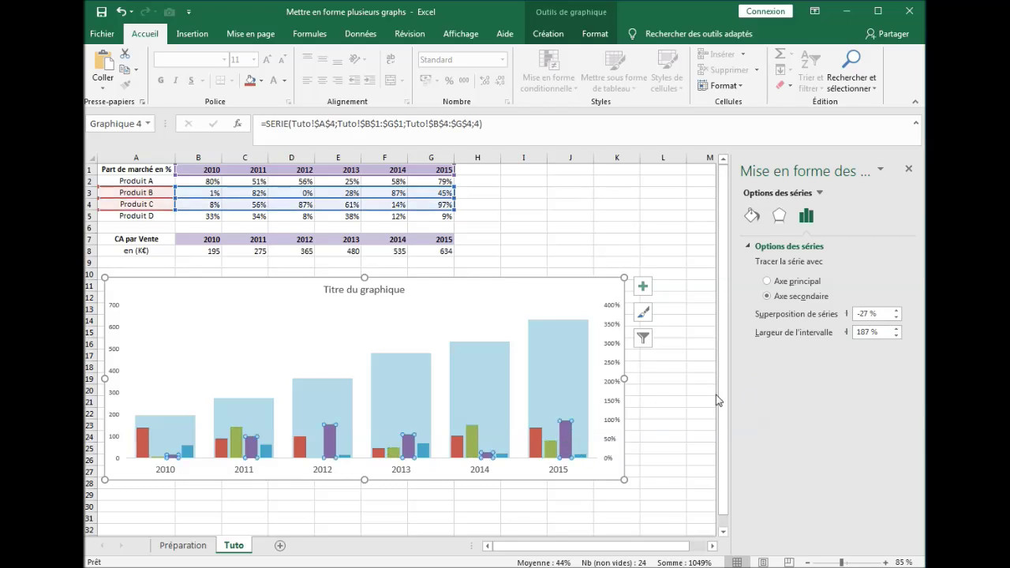
click(898, 336)
click(897, 335)
click(897, 335)
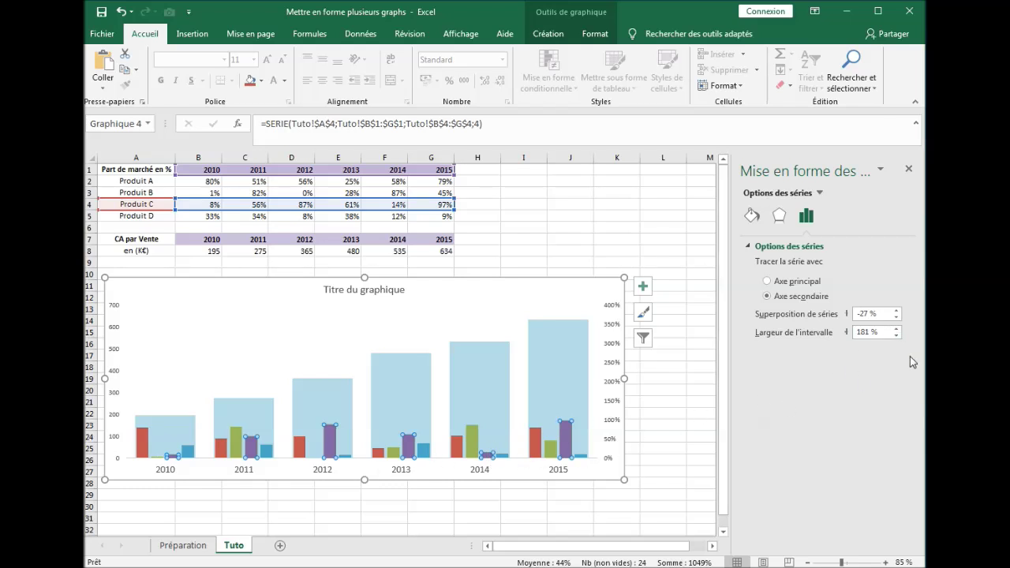
click(898, 336)
click(897, 336)
click(542, 447)
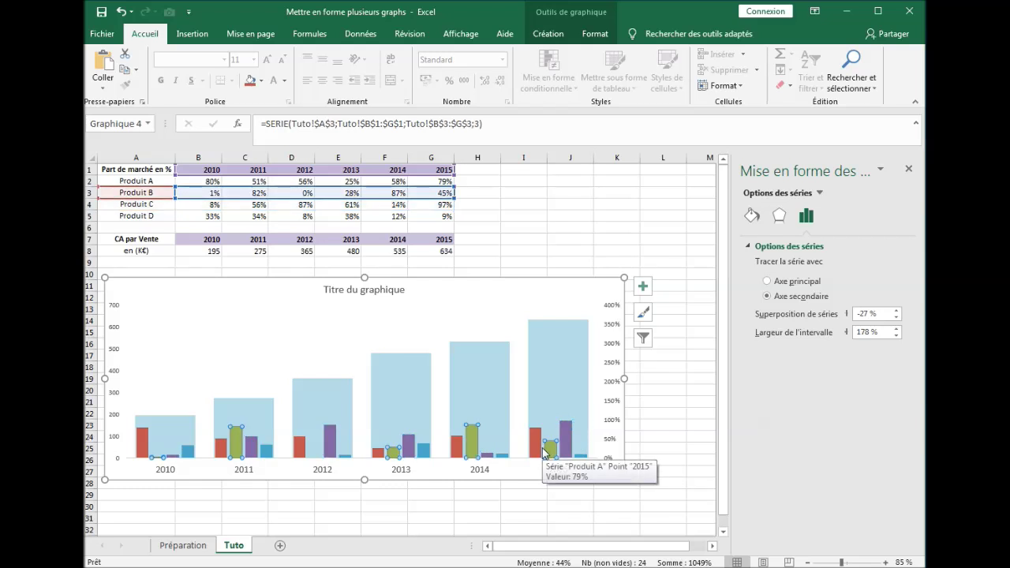
click(541, 448)
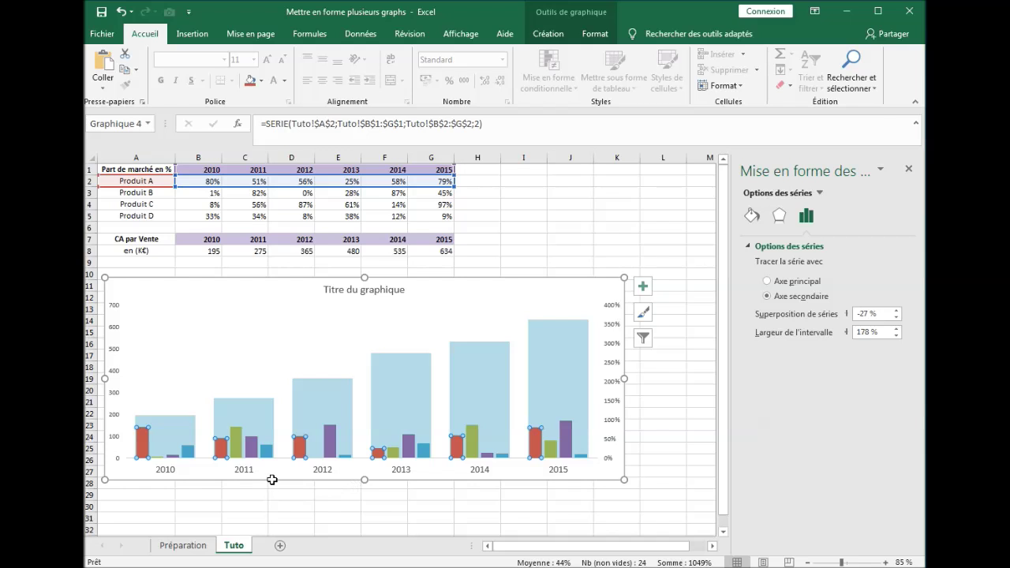
Add outside-end data labels to the sales revenue columns, following the model chart on the Préparation sheet.
click(179, 546)
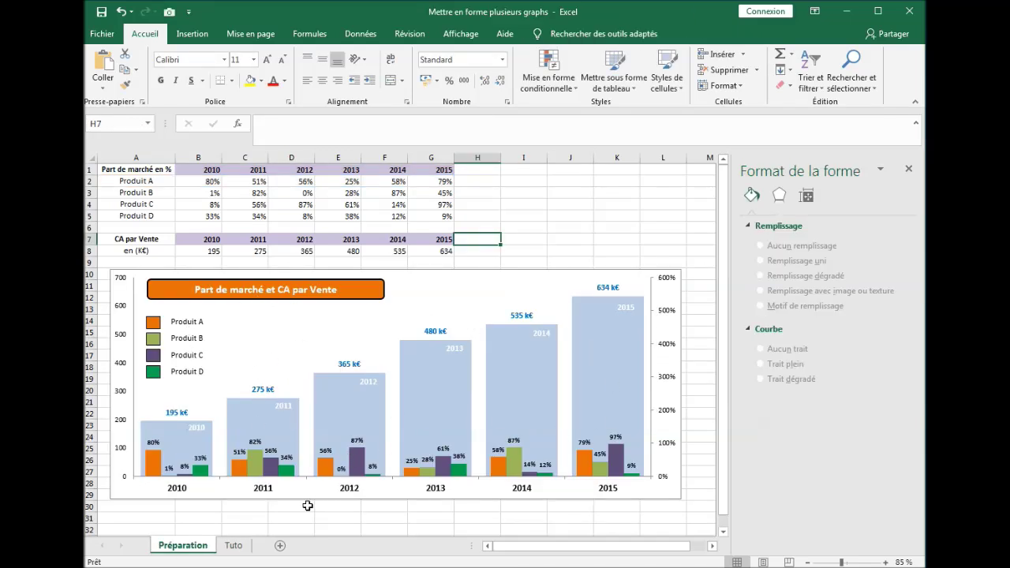
click(234, 545)
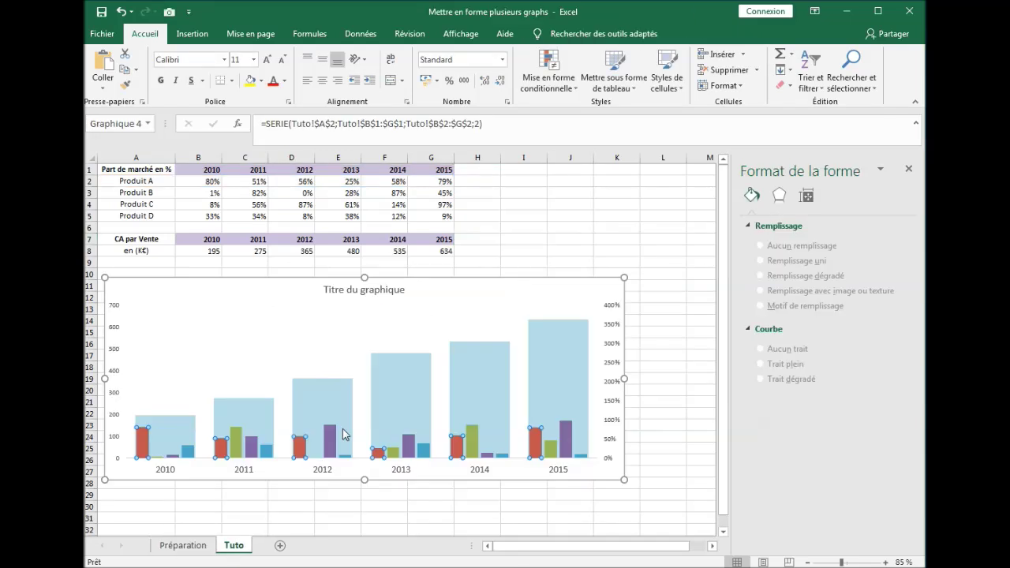
click(227, 418)
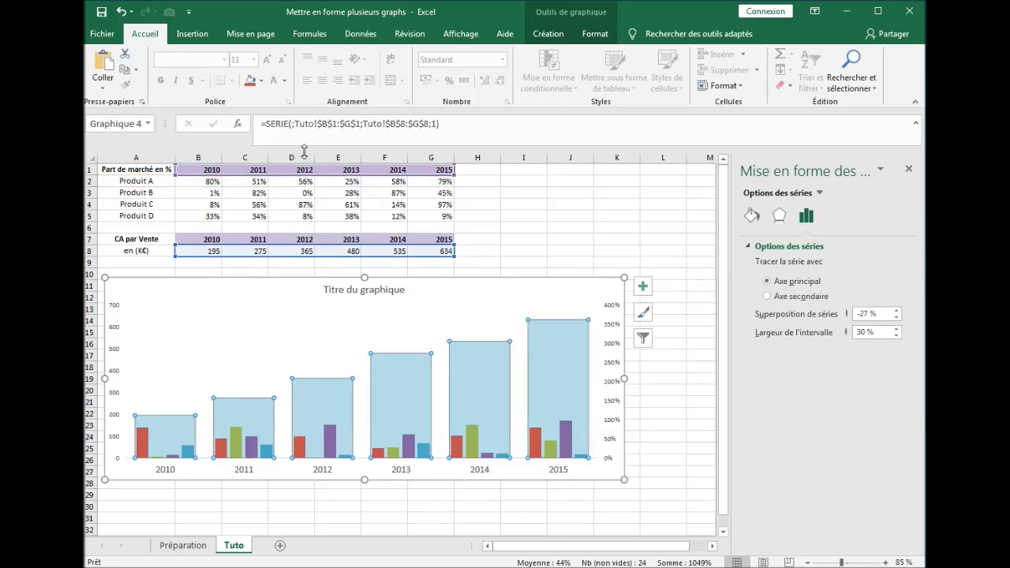
click(588, 34)
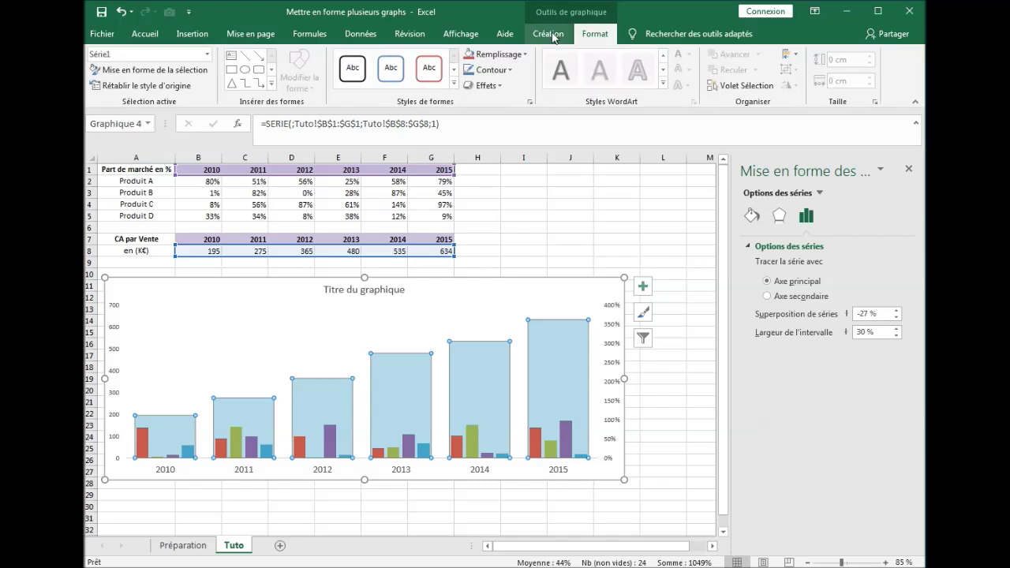
click(551, 34)
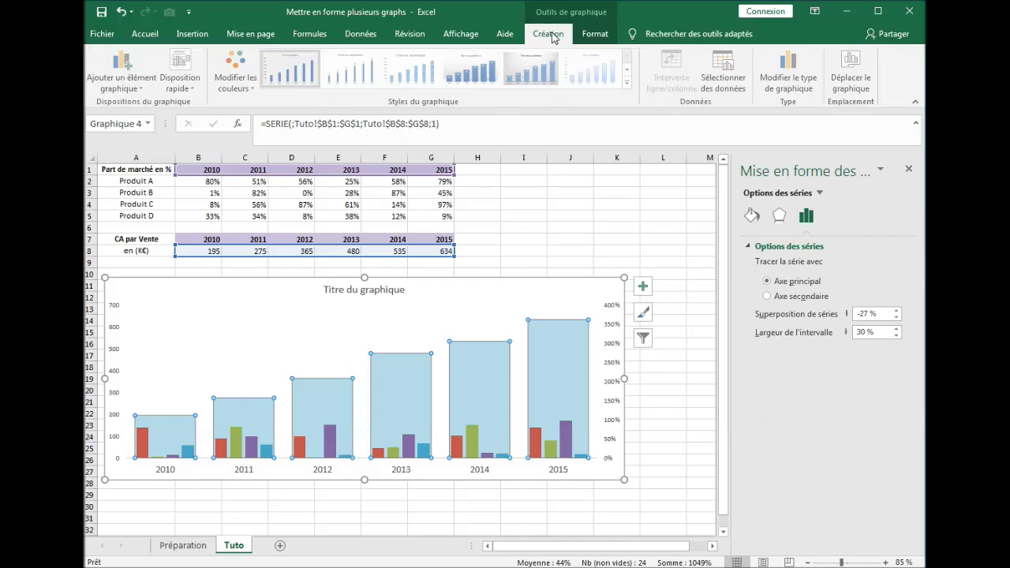
click(147, 88)
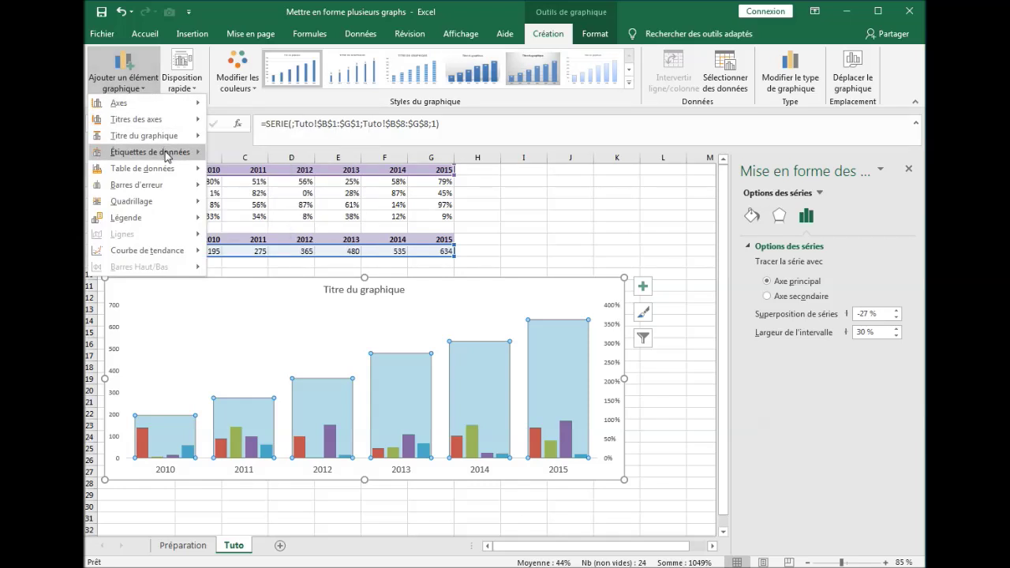
mouse_move(167, 155)
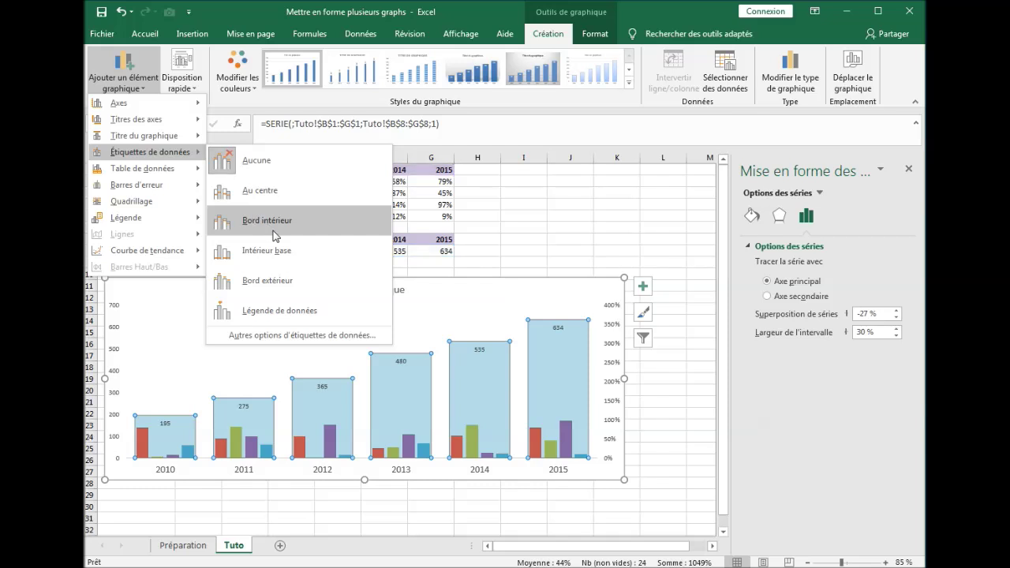
click(267, 281)
Format the revenue data labels in bold at font size 11.
click(326, 376)
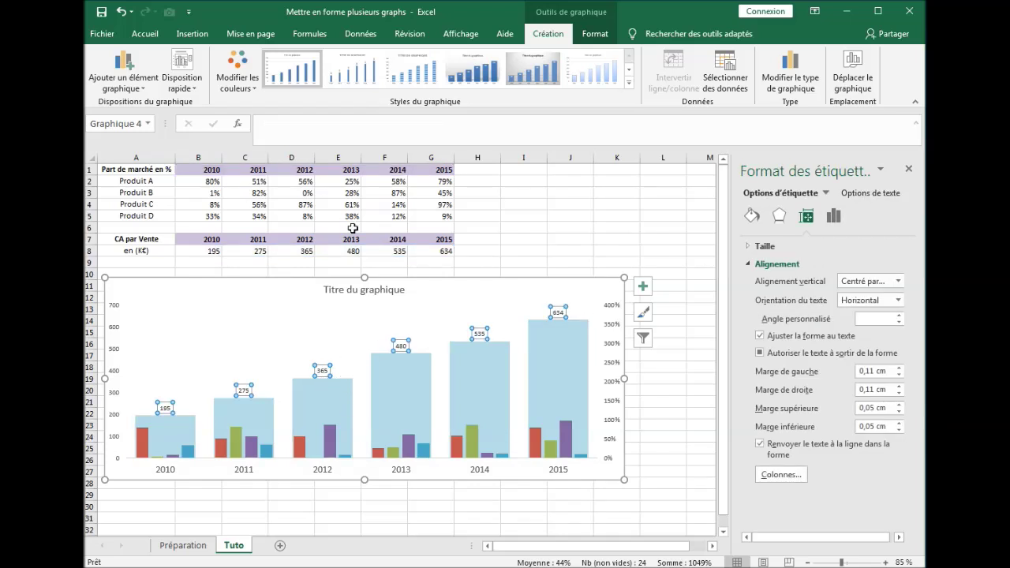
click(144, 37)
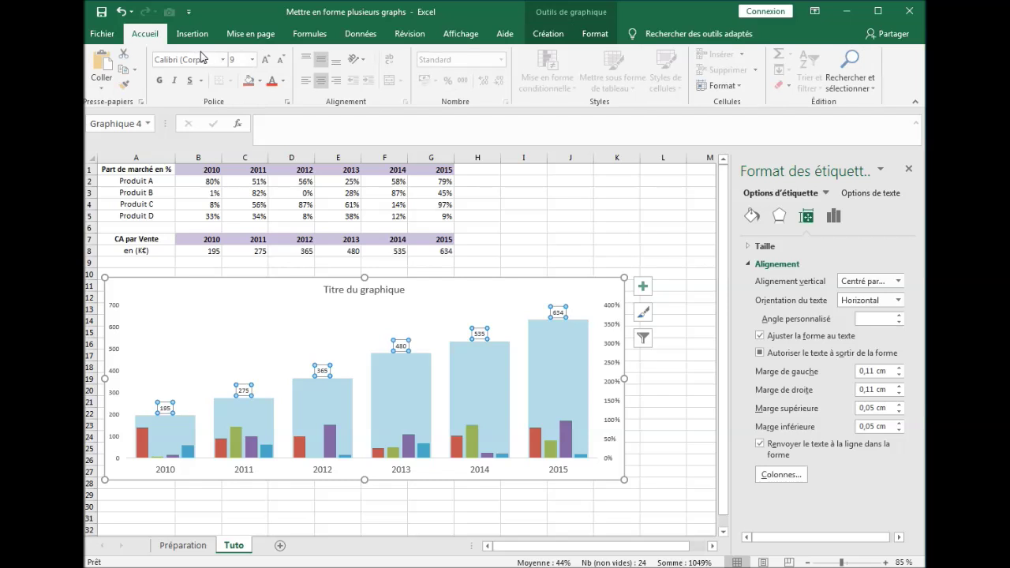
click(268, 62)
click(268, 60)
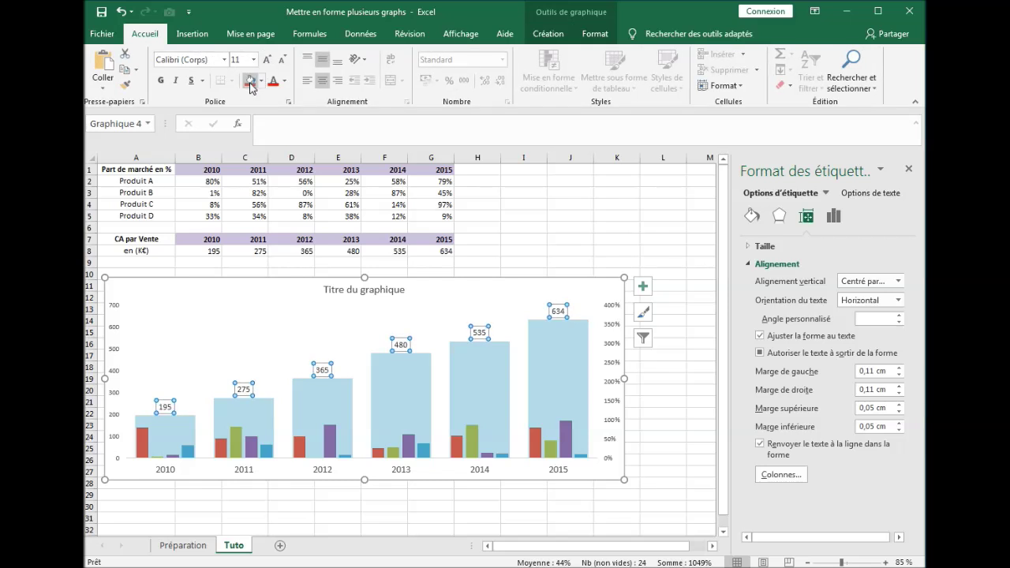
click(160, 80)
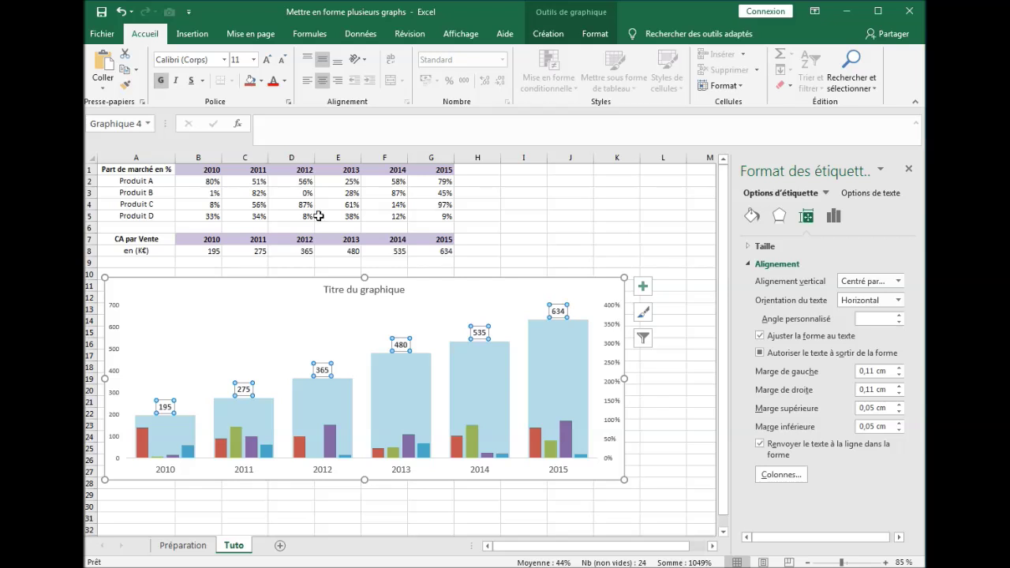
Colour the revenue data labels on the Tuto sheet theme dark blue, comparing them with the labels of the Préparation chart.
click(183, 545)
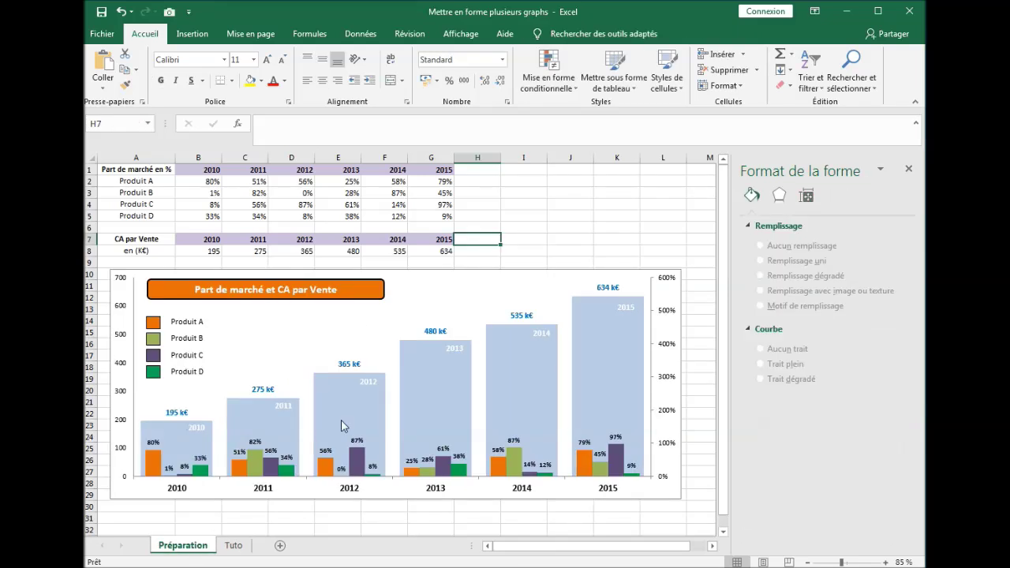
click(276, 389)
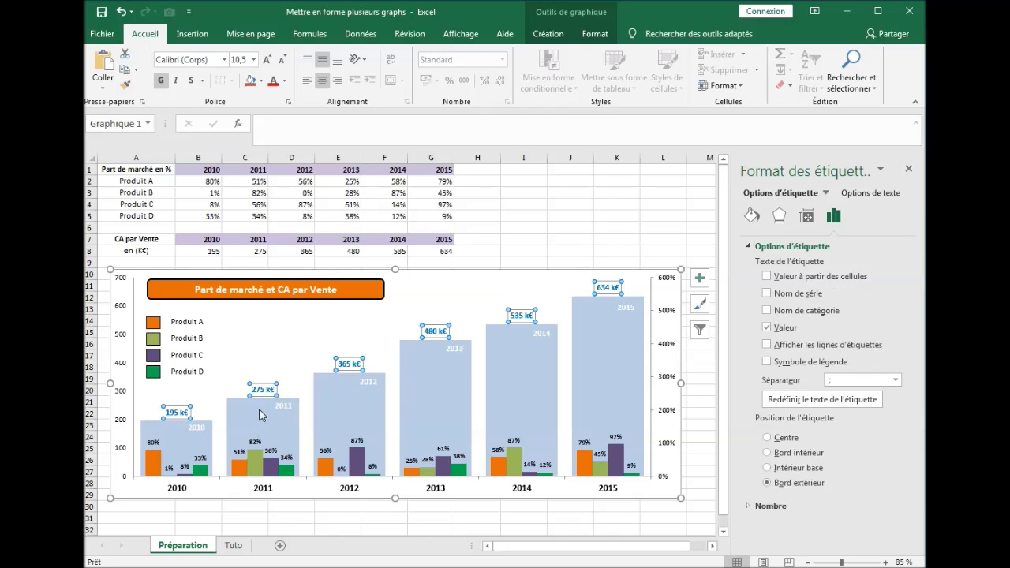
click(234, 544)
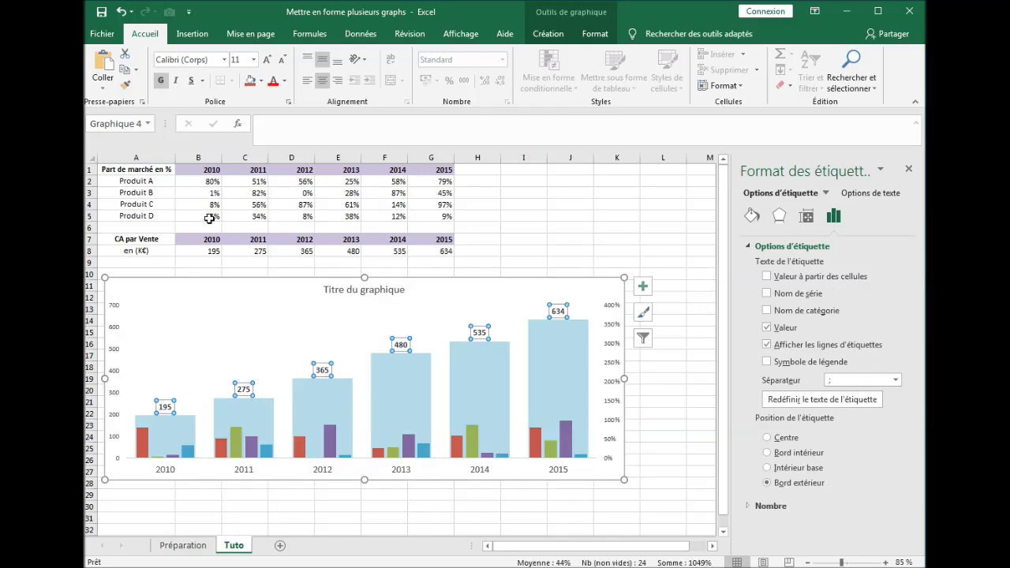
click(285, 80)
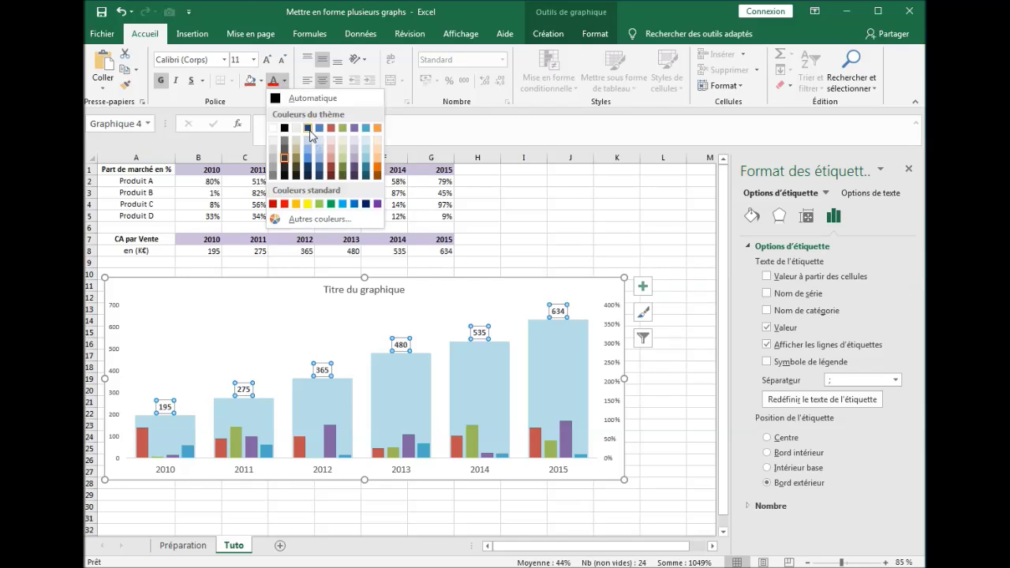
click(310, 132)
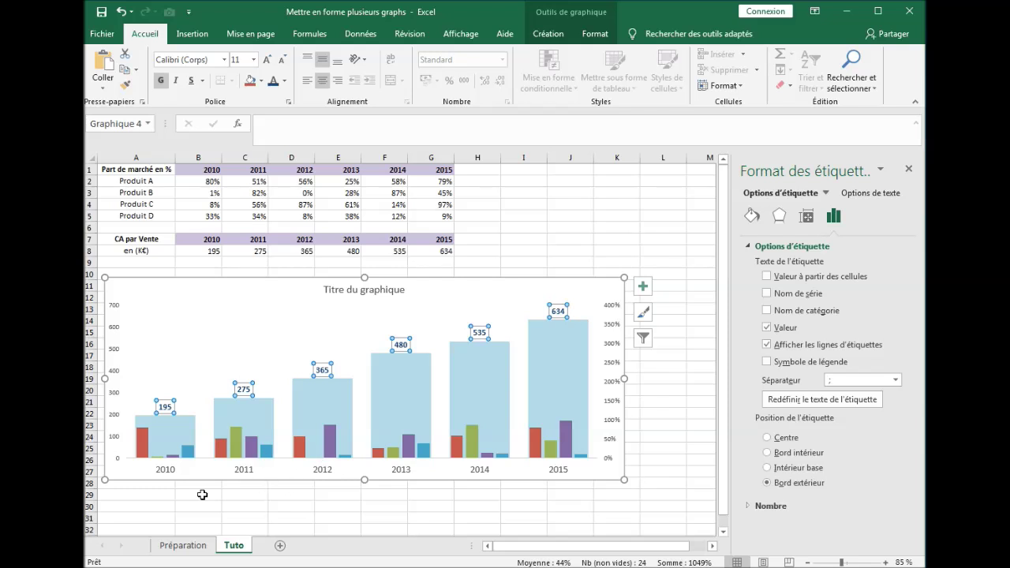
click(194, 545)
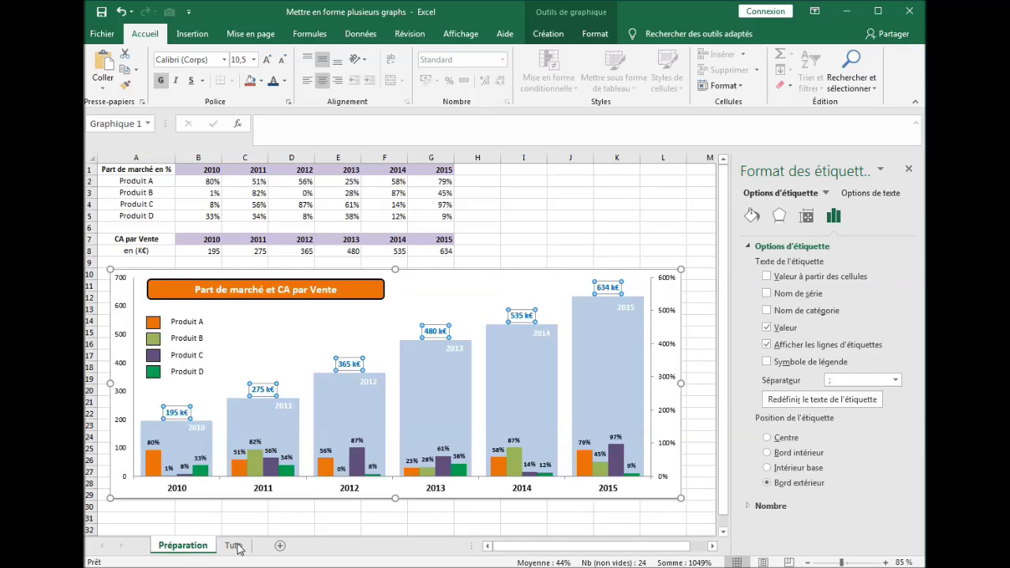
click(241, 548)
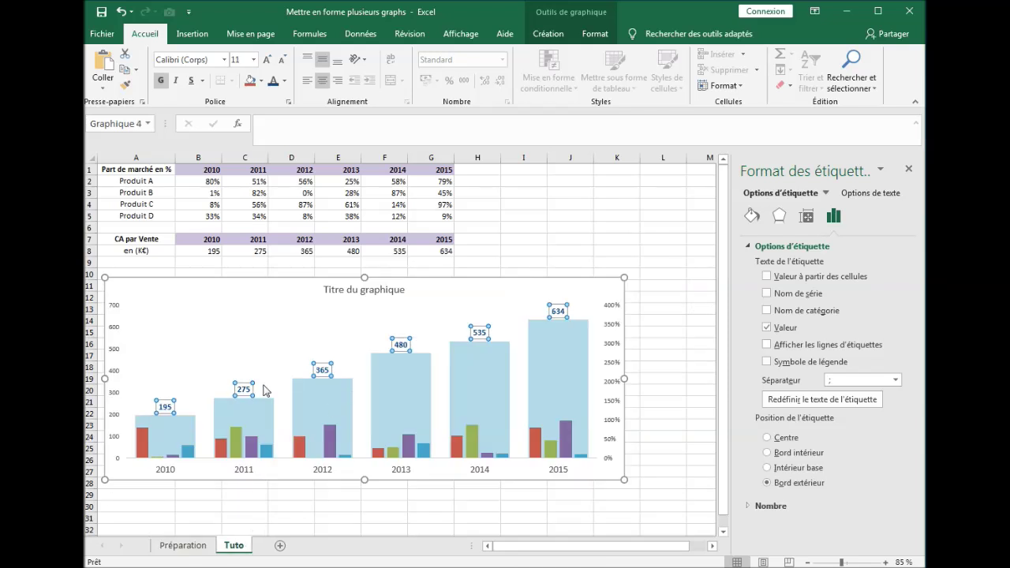
Check the column series on the Tuto chart, and inspect how the product name legend is built in the Préparation chart.
click(229, 438)
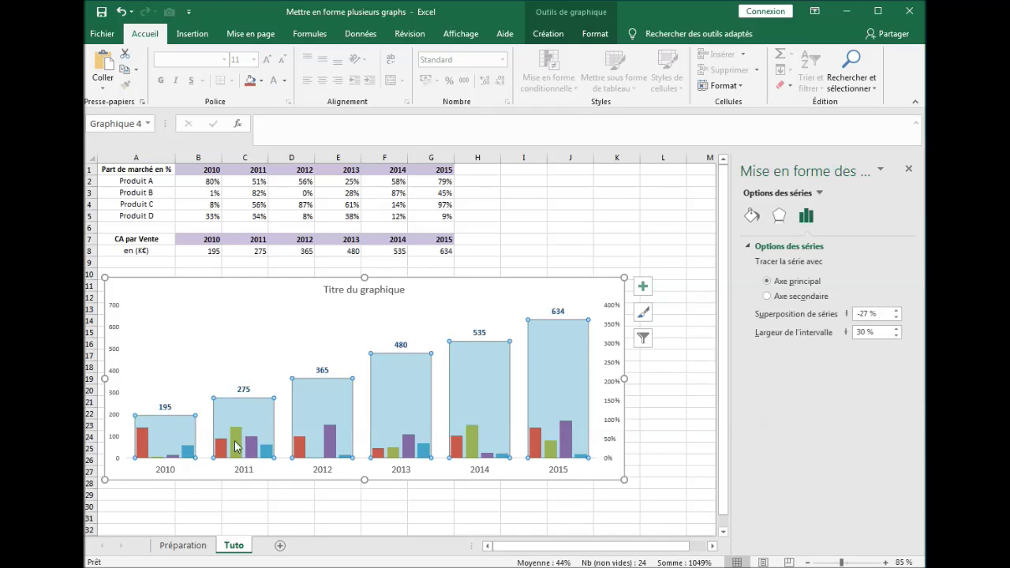
click(333, 446)
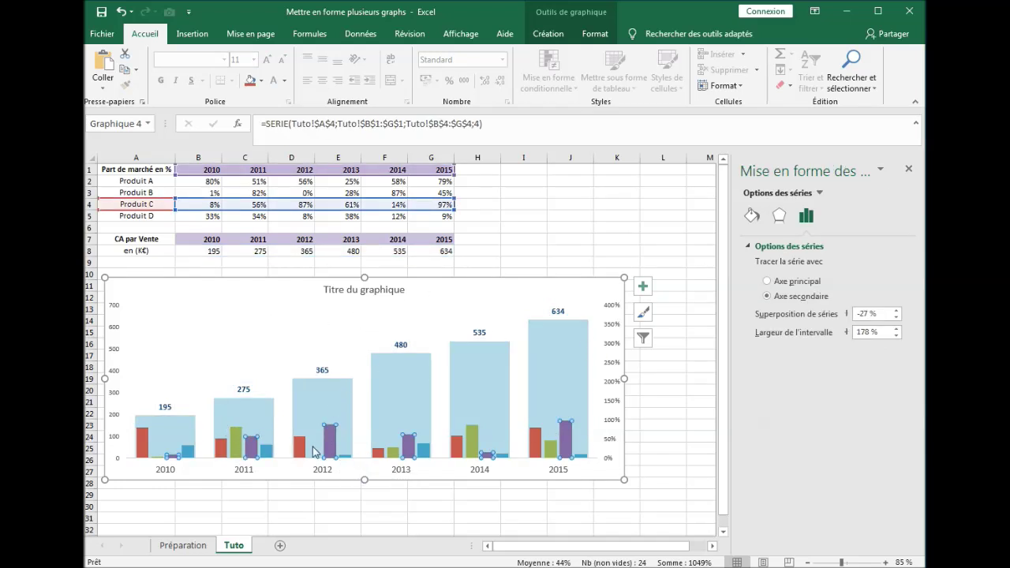
click(182, 545)
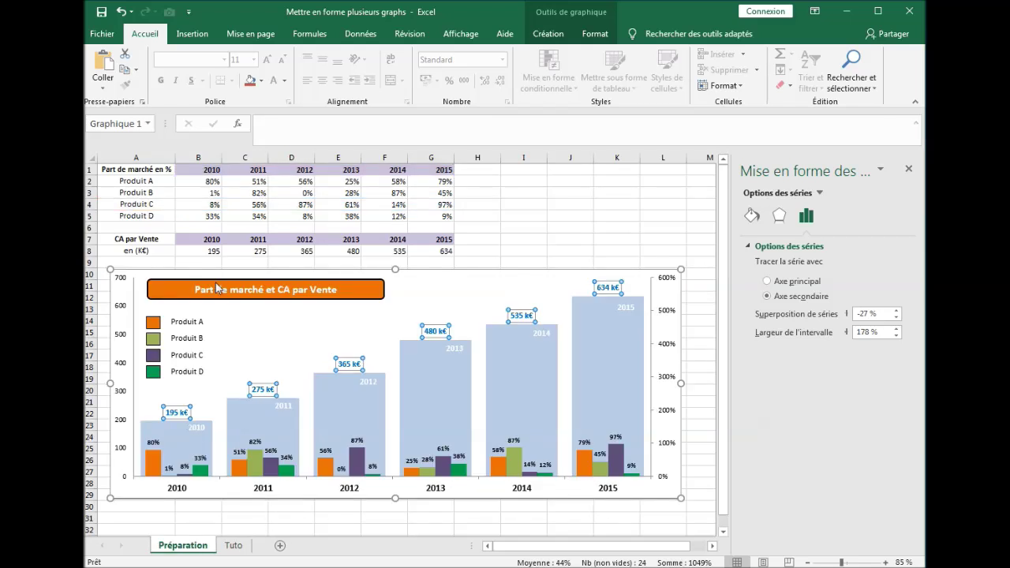
click(181, 339)
click(198, 359)
click(206, 393)
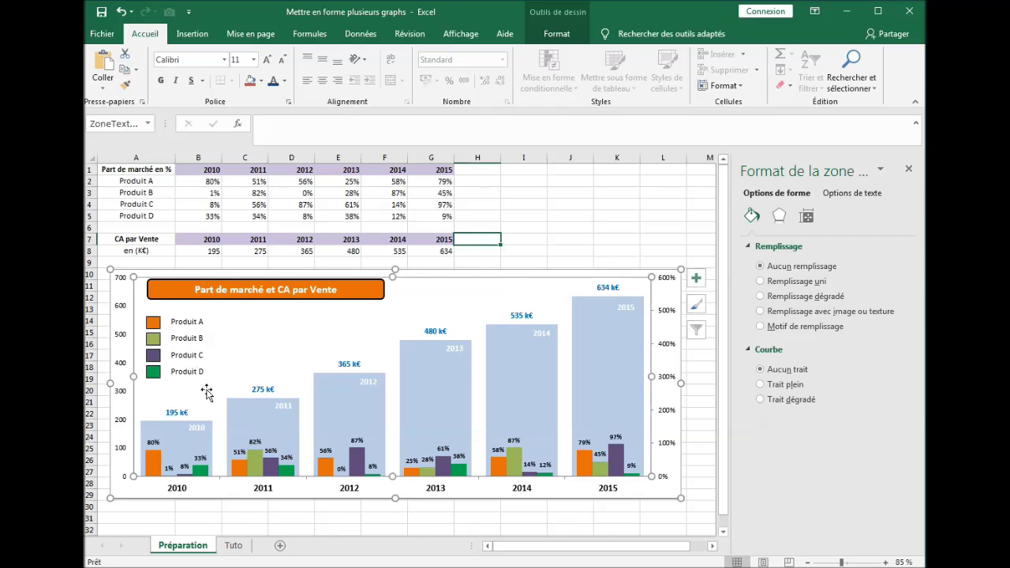
click(181, 354)
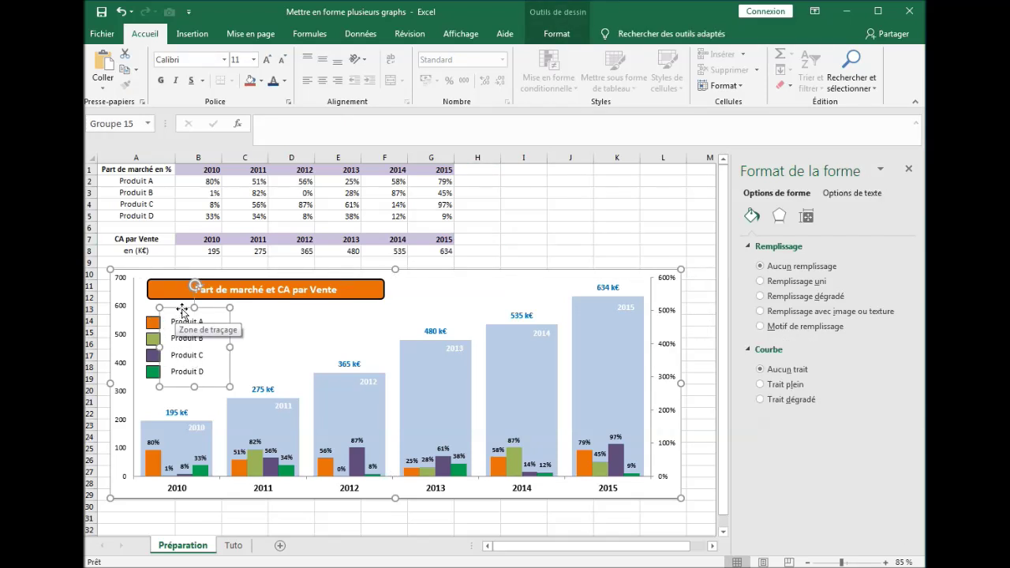
Draw an empty text box over the blank cells above the Préparation chart, spanning about columns I to K and rows 3 to 6.
click(190, 36)
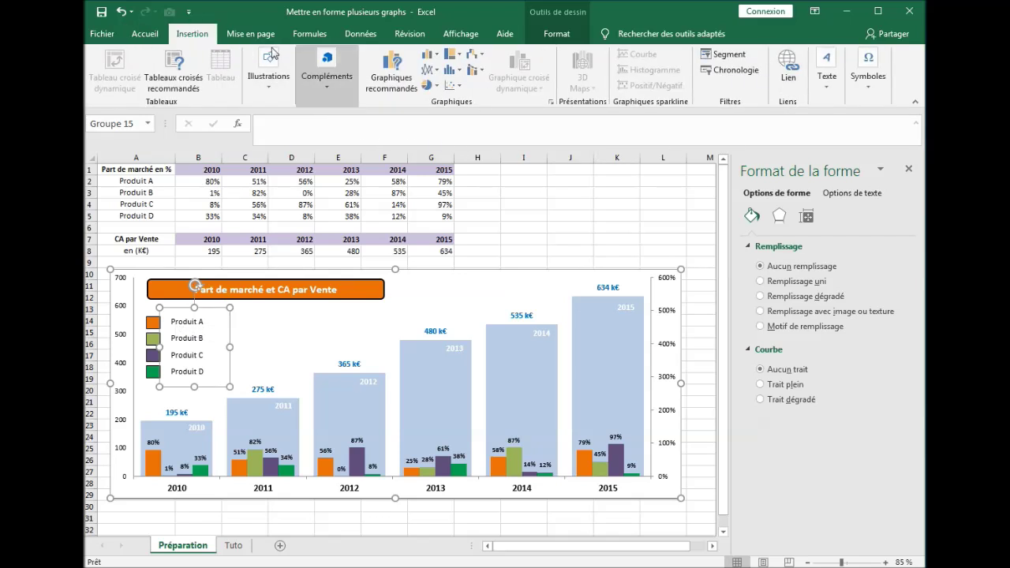
click(506, 238)
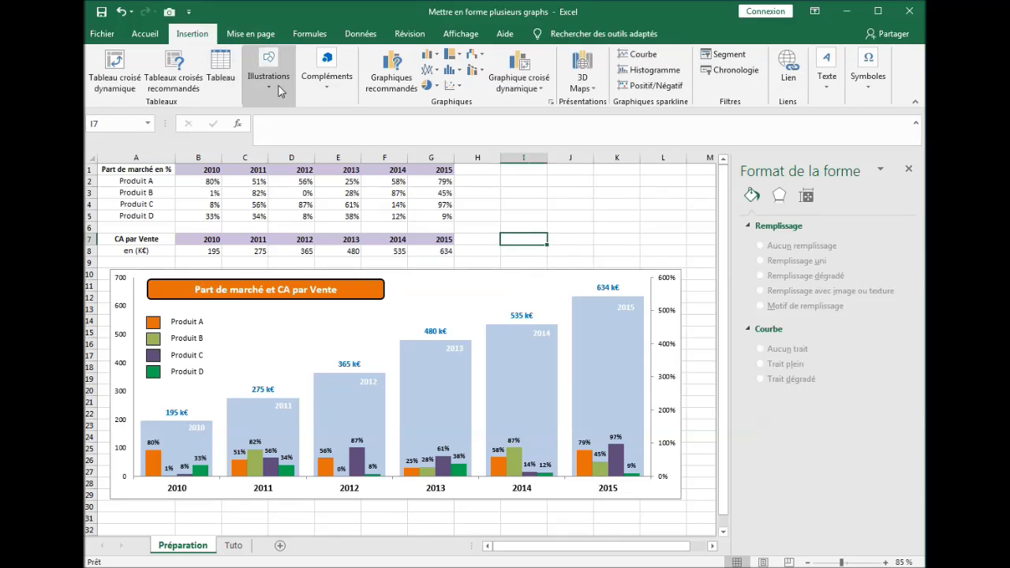
click(825, 79)
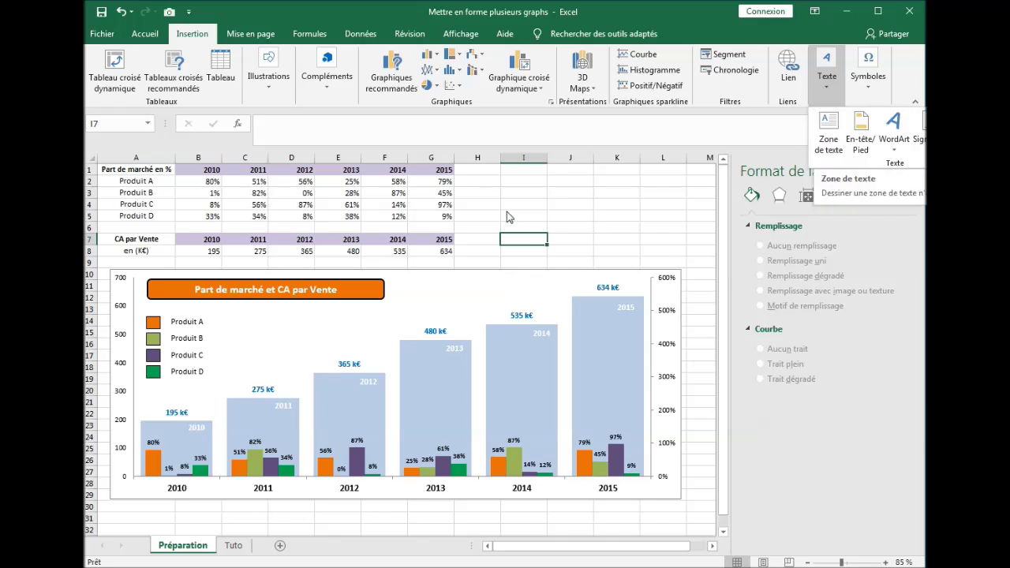
click(819, 130)
drag(509, 185, 643, 234)
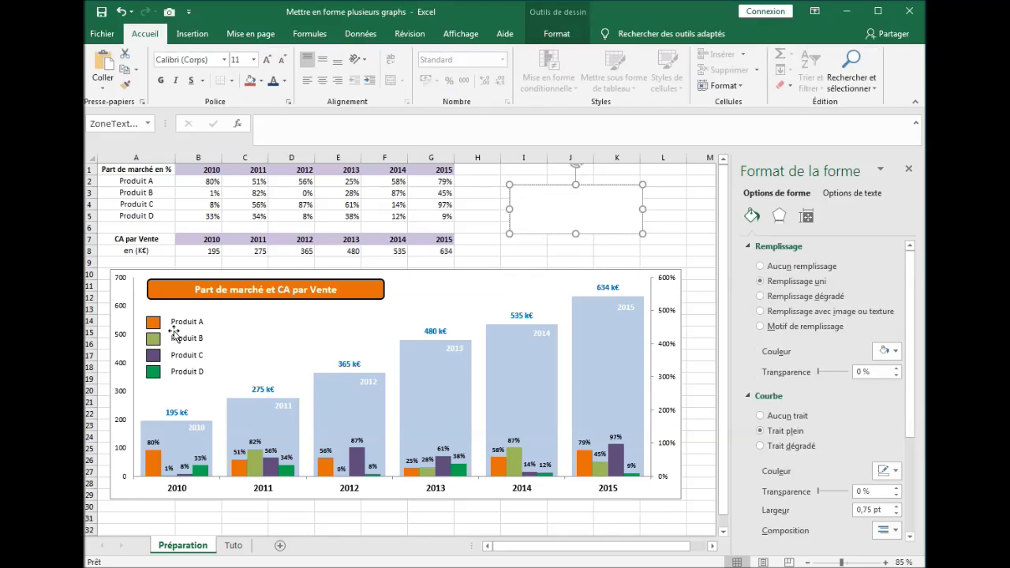
Inspect the coloured legend squares and the orange title shape of the Préparation chart to see which drawing objects they use.
click(182, 385)
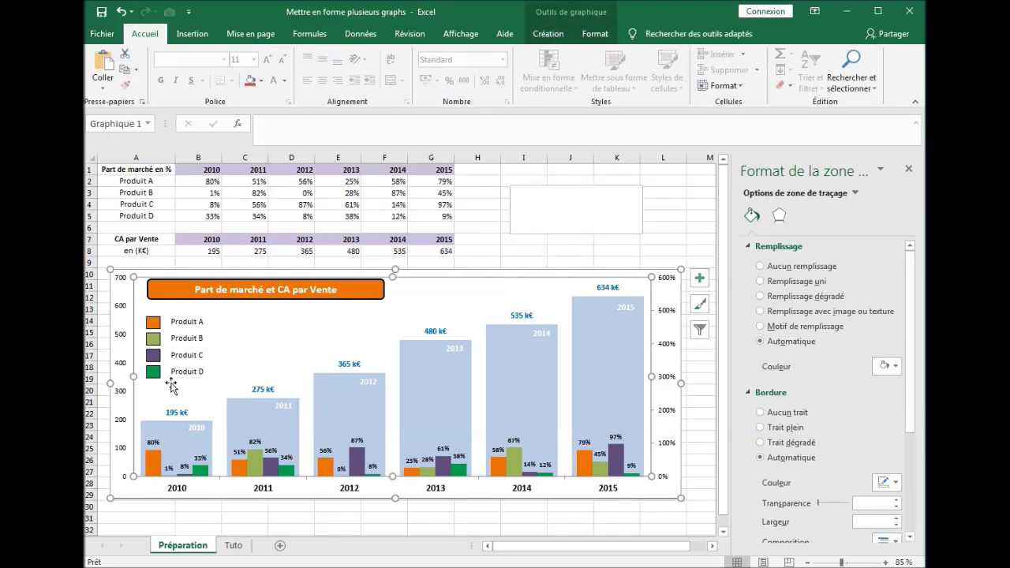
click(153, 322)
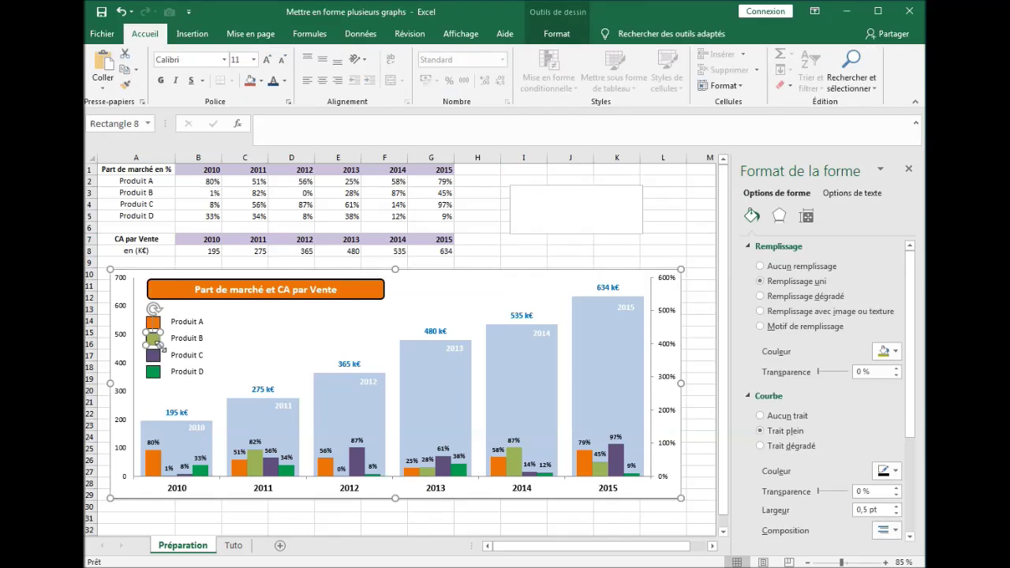
click(156, 355)
click(154, 371)
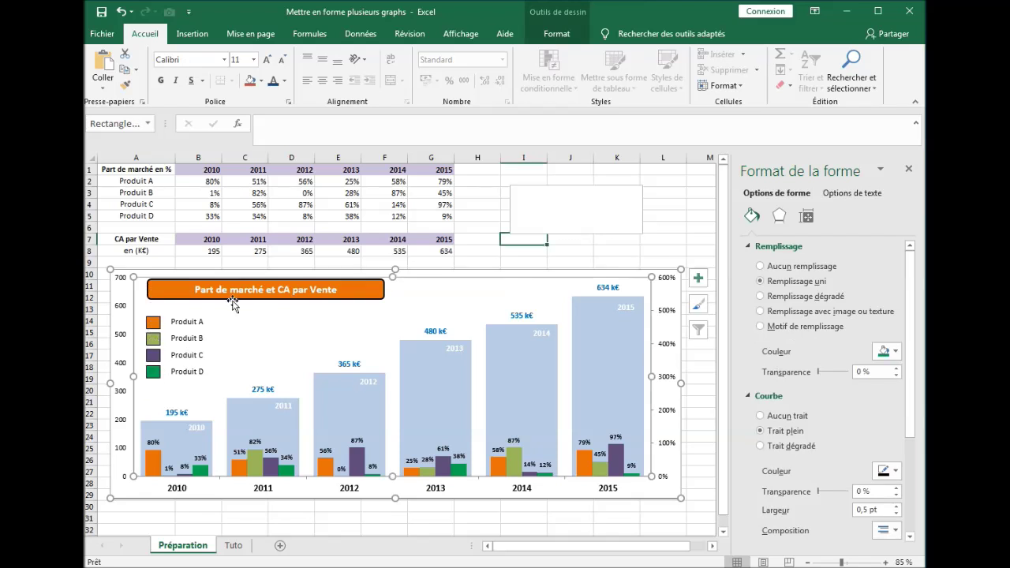
click(233, 304)
click(237, 291)
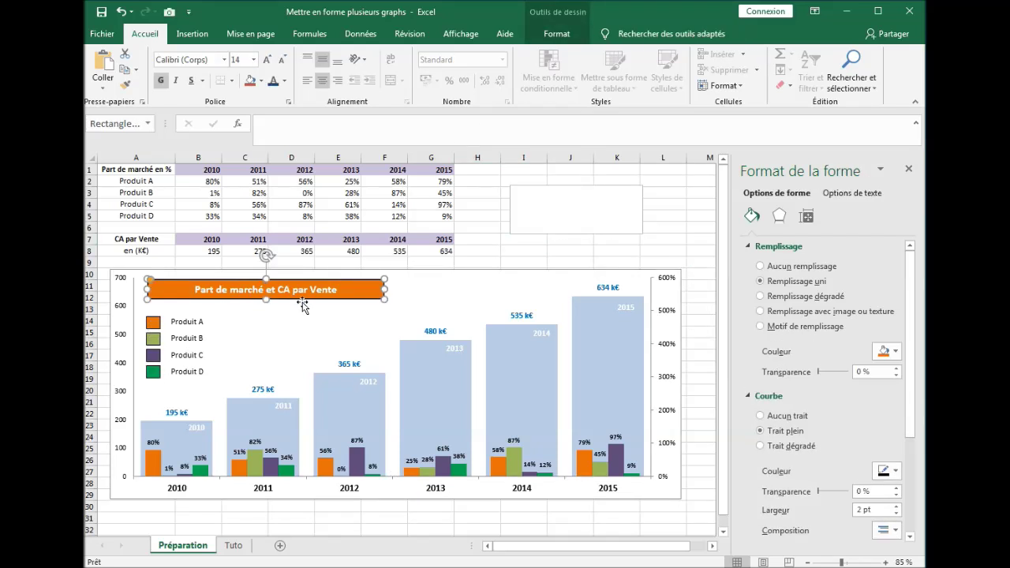